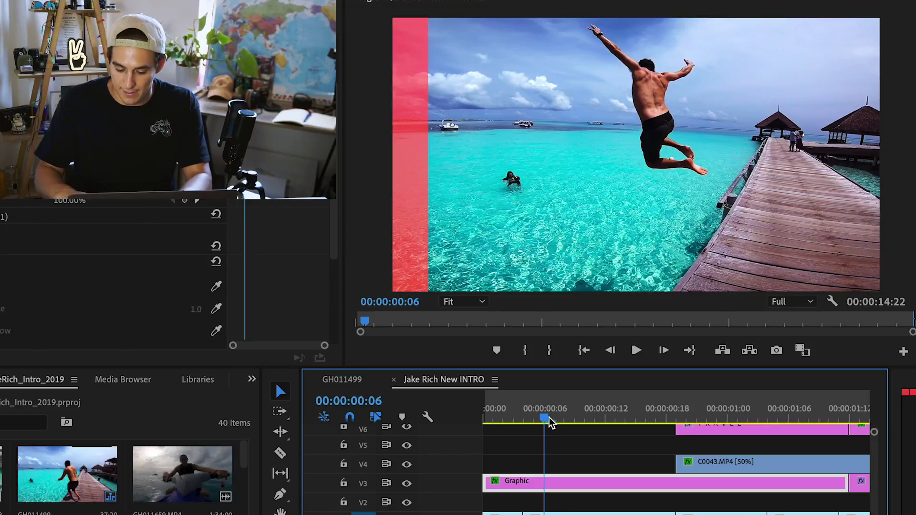
# Zoom the timeline, scrub the first second and play the pink-red swipe from frame 13
pyautogui.press('-')
pyautogui.press('-')
pyautogui.press('-')
pyautogui.press('-')
pyautogui.press('-')
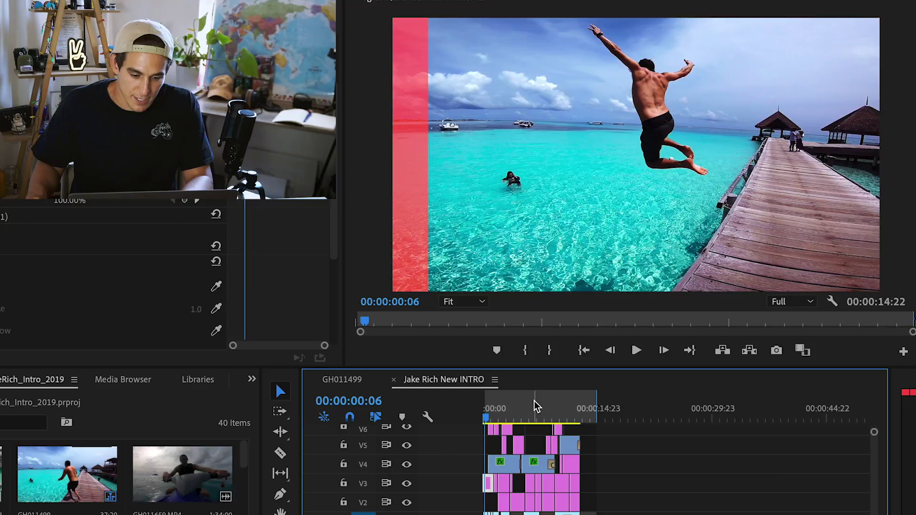
pyautogui.press('=')
pyautogui.press('=')
pyautogui.moveTo(497, 424); pyautogui.dragTo(521, 431)
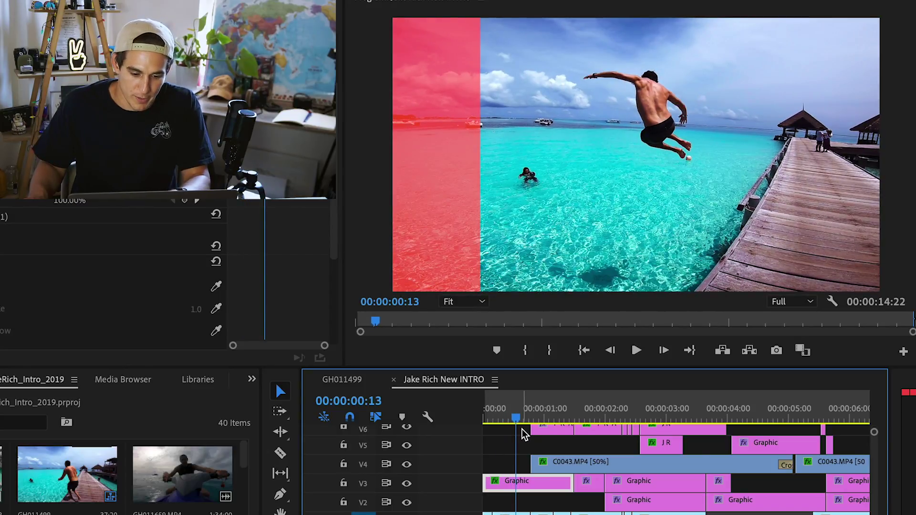
pyautogui.moveTo(524, 423)
pyautogui.mouseDown()
pyautogui.moveTo(559, 430)
pyautogui.moveTo(515, 432)
pyautogui.mouseUp()
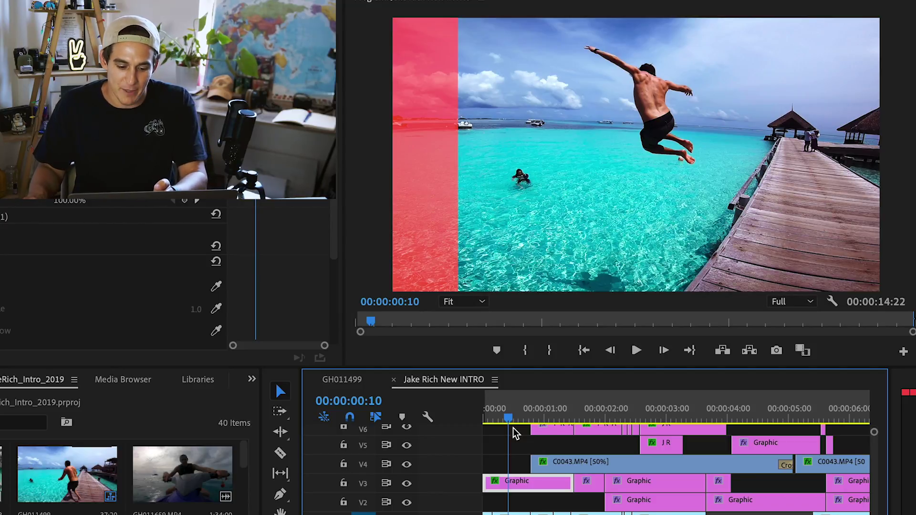
pyautogui.moveTo(514, 433); pyautogui.dragTo(534, 437)
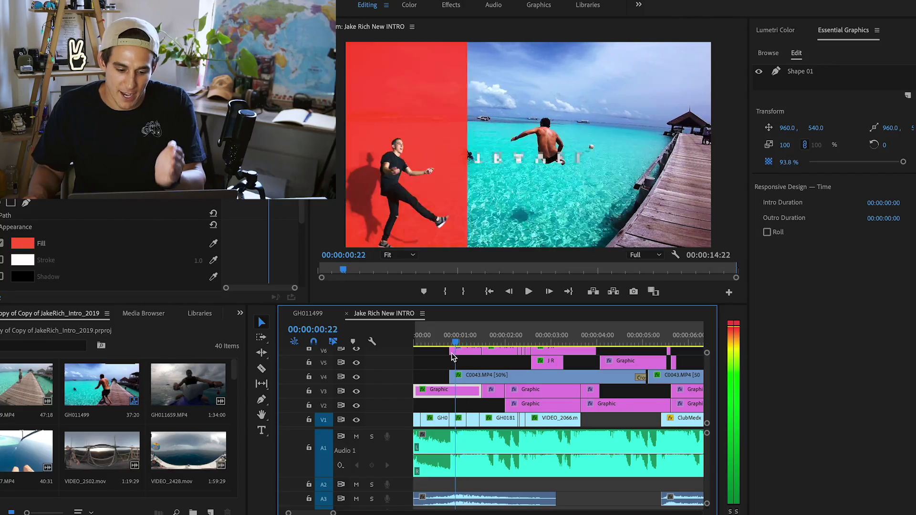
pyautogui.click(435, 355)
pyautogui.press('space')
# Replay the swipe from frame 13 and stop playback after it
pyautogui.click(434, 355)
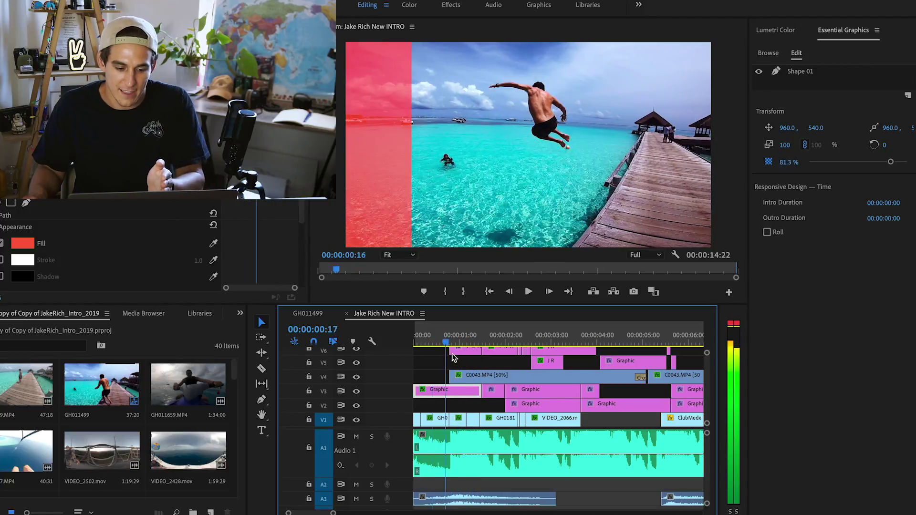
pyautogui.press('space')
pyautogui.press('-')
pyautogui.press('-')
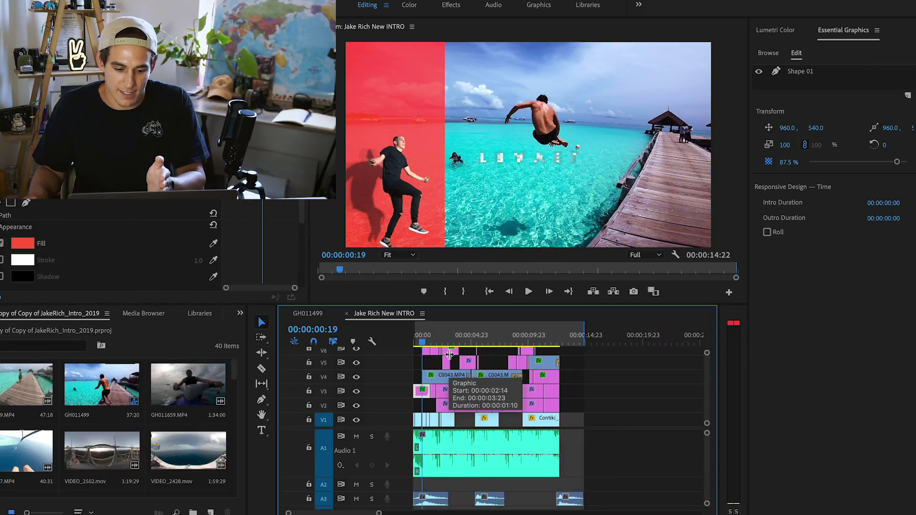
# Past the sequence end, create a new text graphic clip on V1 in the empty frame
pyautogui.click(602, 341)
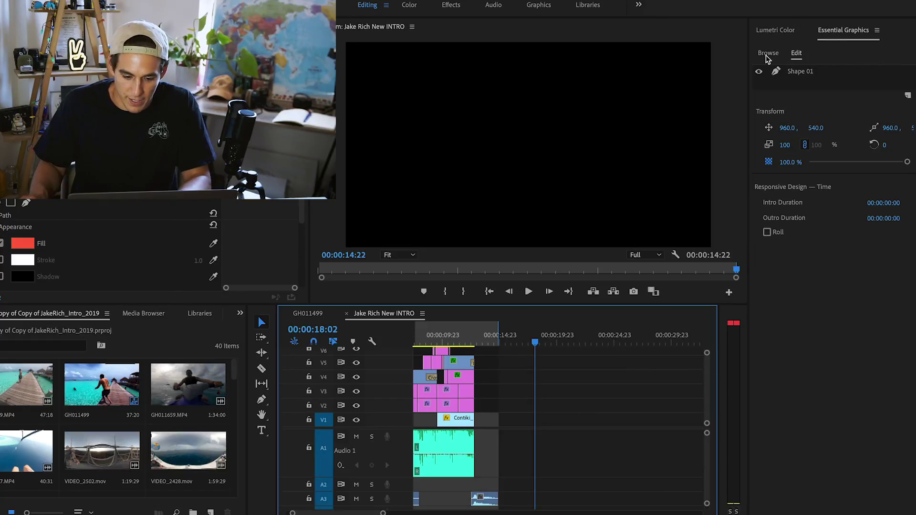
pyautogui.click(261, 431)
pyautogui.click(525, 153)
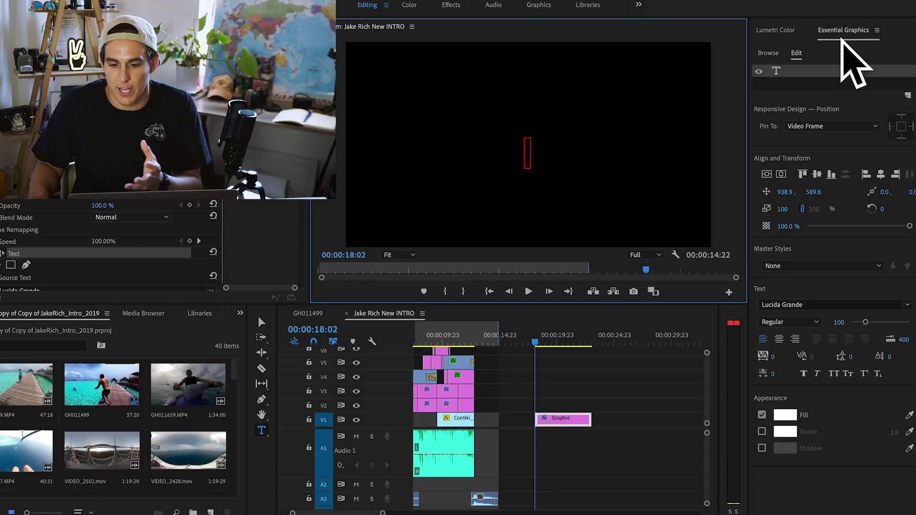
pyautogui.click(356, 0)
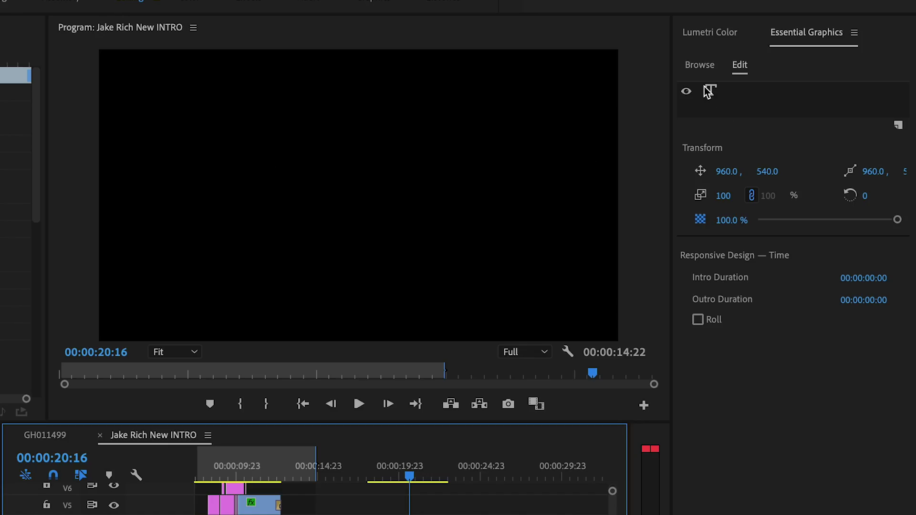
# Delete the empty text layer and add a new Rectangle layer in Essential Graphics
pyautogui.click(803, 72)
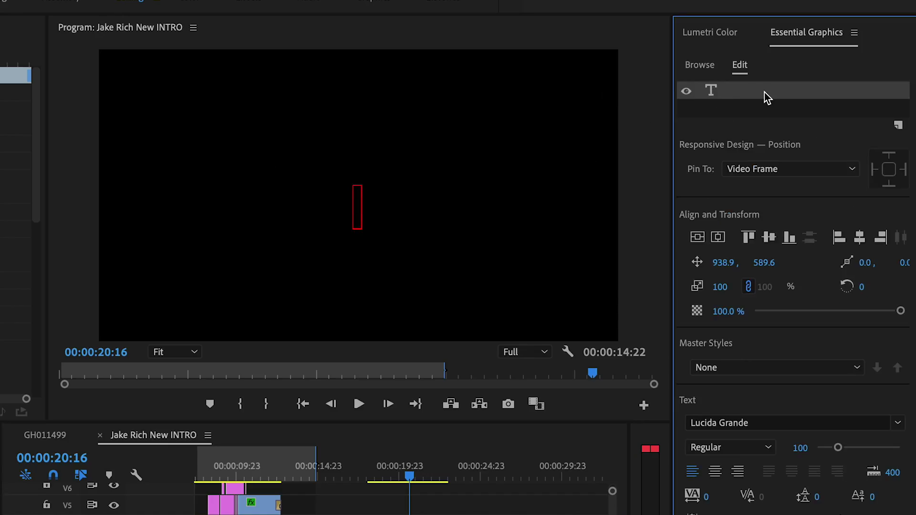
pyautogui.press('Delete')
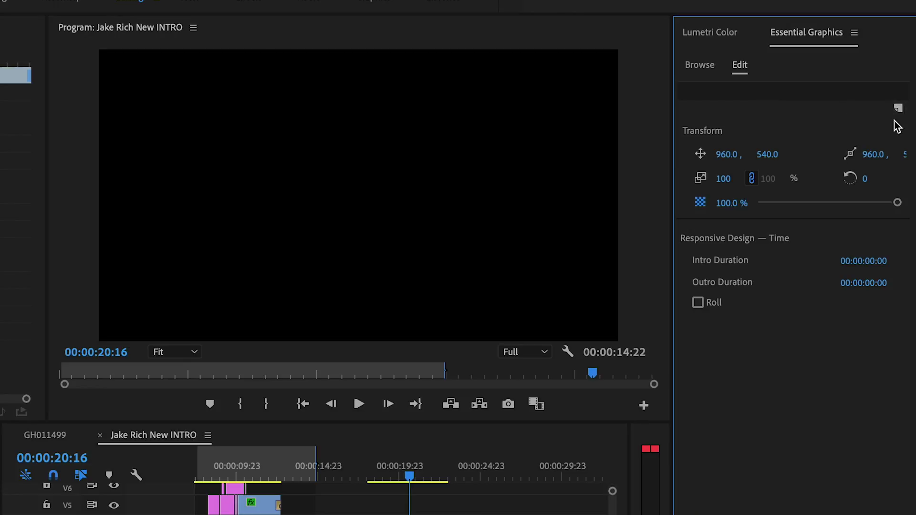
pyautogui.click(899, 109)
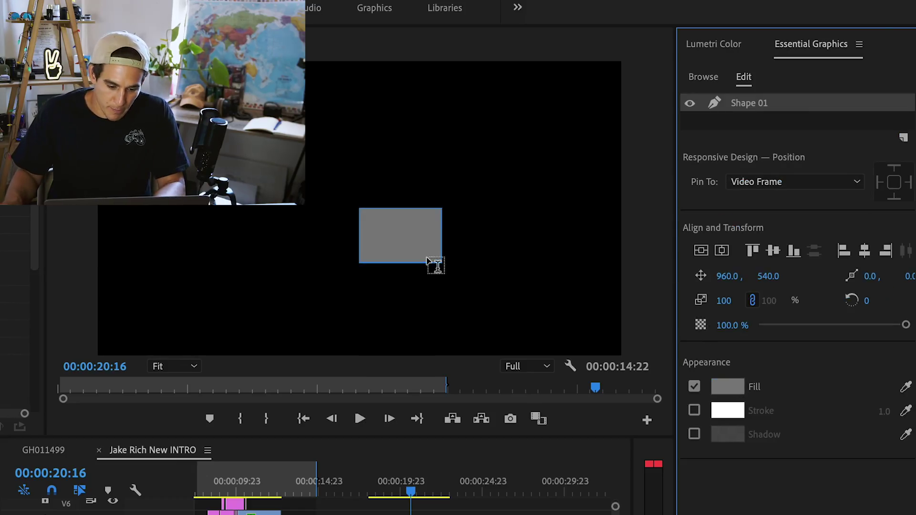
# Set the rectangle's fill colour to pink-red FB4949 in the Color Picker
pyautogui.click(730, 387)
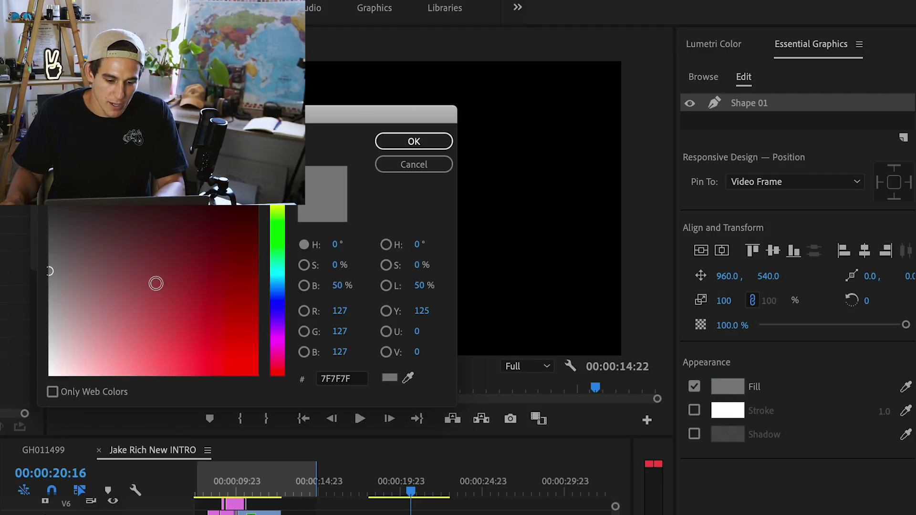
pyautogui.moveTo(195, 376); pyautogui.dragTo(197, 372)
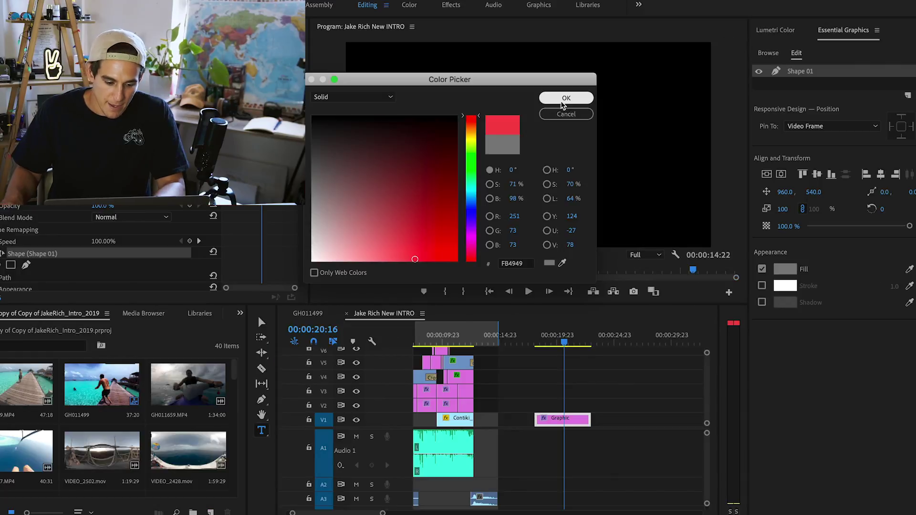
pyautogui.click(413, 141)
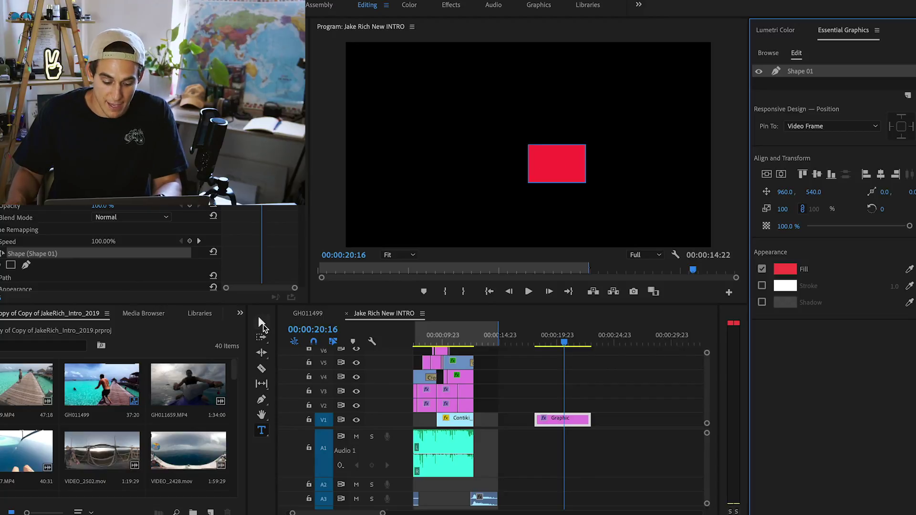
# With the Selection tool, stretch the red rectangle to full frame height on the left (232.0, -7.9)
pyautogui.press('v')
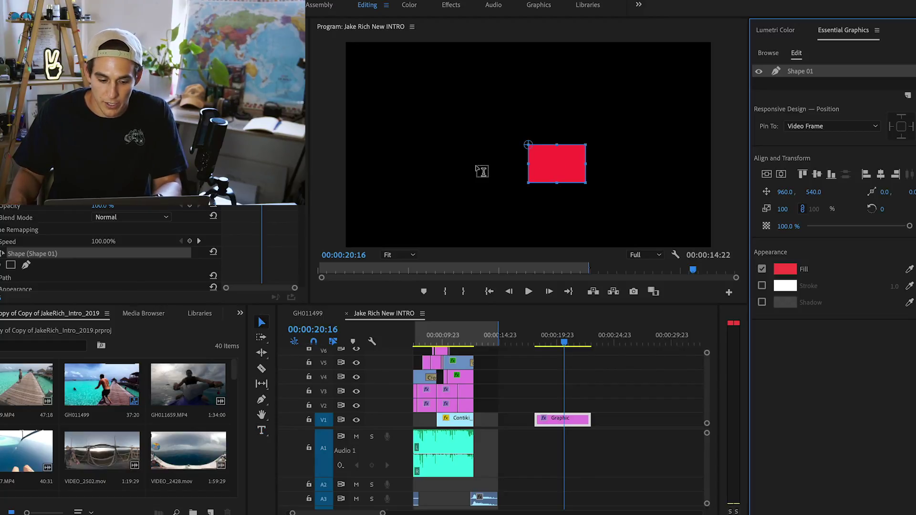
pyautogui.click(262, 323)
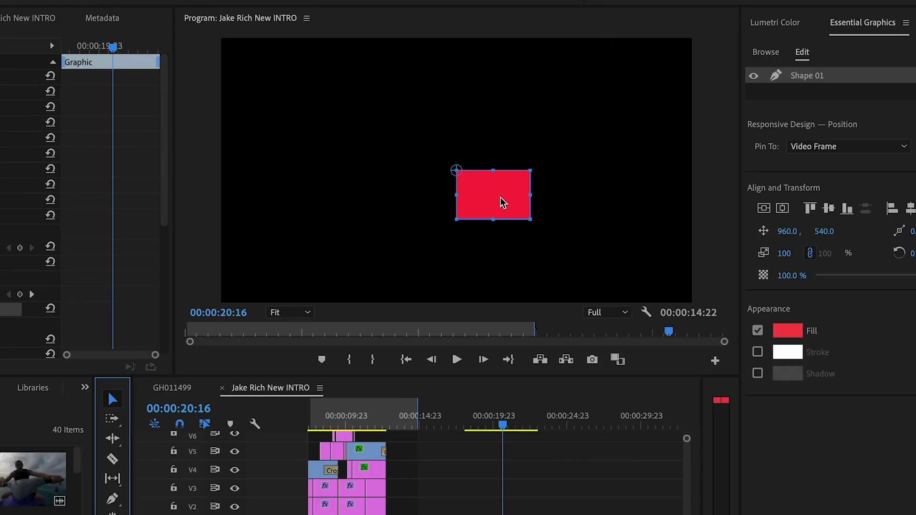
pyautogui.click(333, 154)
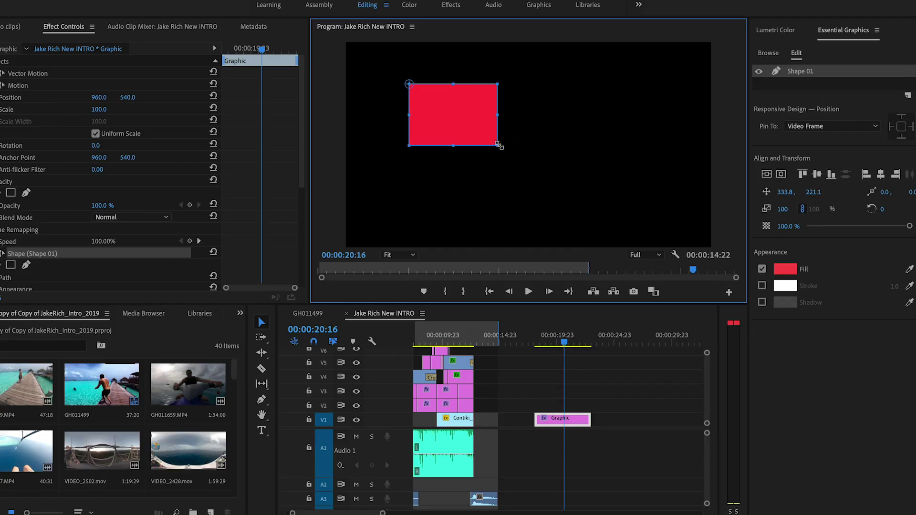
pyautogui.moveTo(496, 147); pyautogui.dragTo(550, 215)
pyautogui.moveTo(480, 144); pyautogui.dragTo(421, 104)
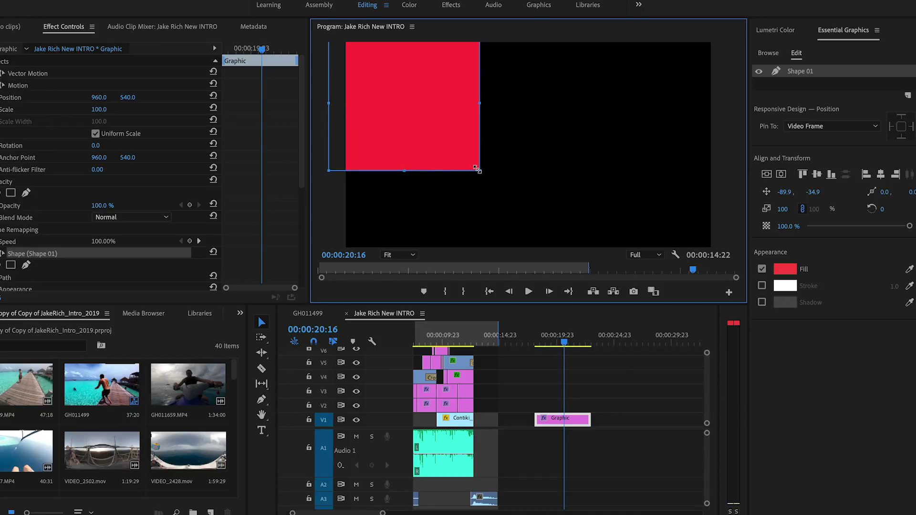
pyautogui.moveTo(477, 169); pyautogui.dragTo(475, 257)
pyautogui.moveTo(432, 151); pyautogui.dragTo(489, 151)
pyautogui.moveTo(387, 150); pyautogui.dragTo(341, 150)
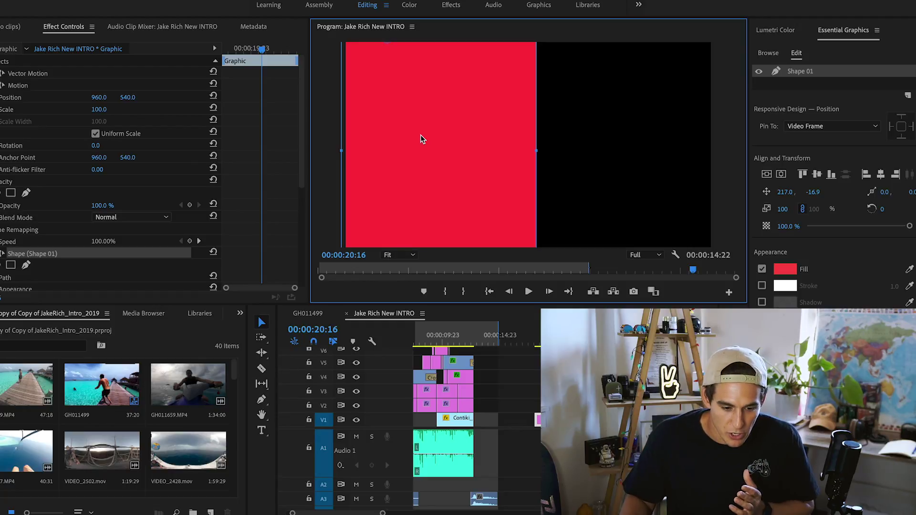
pyautogui.moveTo(414, 112); pyautogui.dragTo(427, 114)
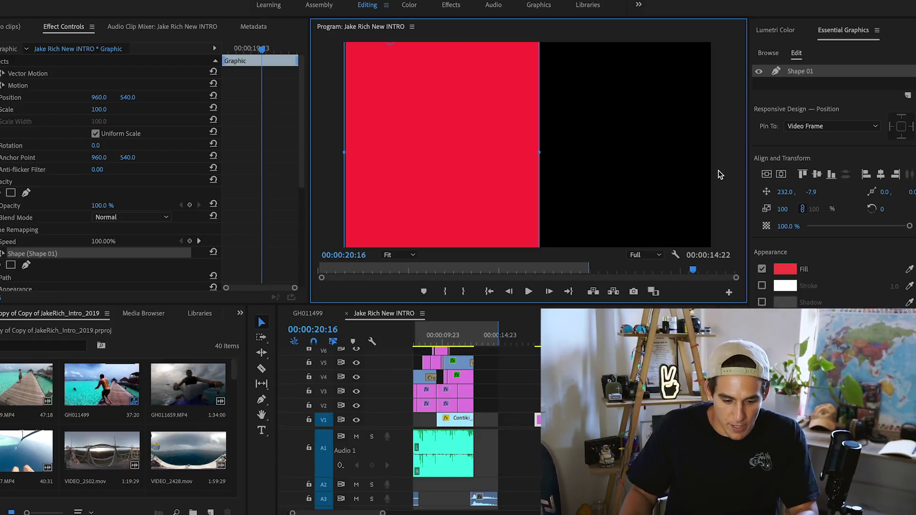
# Shift the red panel left and set the playhead to the graphic's first frame, 00:00:18:02
pyautogui.moveTo(465, 167); pyautogui.dragTo(476, 152)
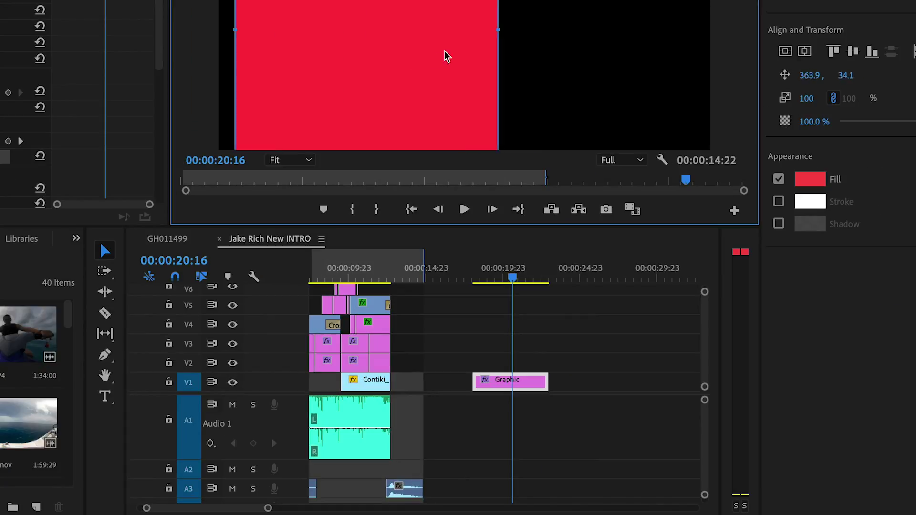
pyautogui.moveTo(447, 45); pyautogui.dragTo(369, 37)
pyautogui.moveTo(500, 281); pyautogui.dragTo(476, 292)
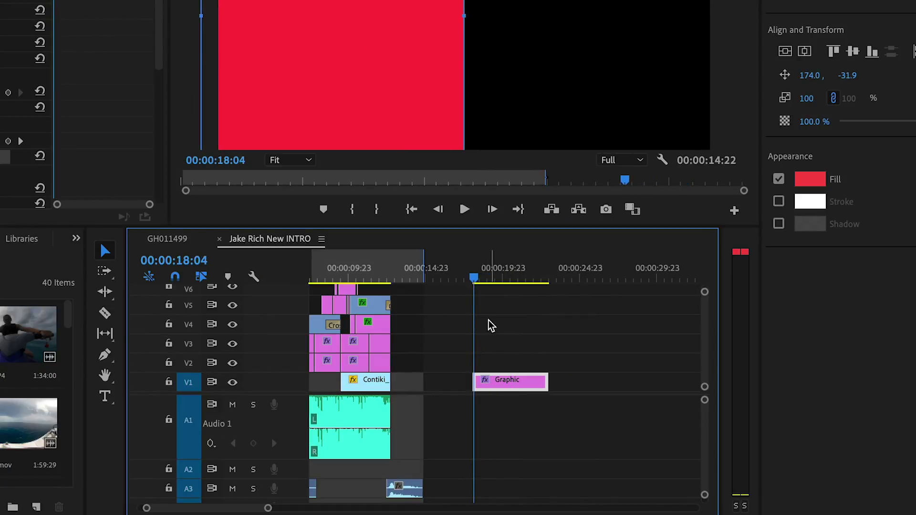
pyautogui.press('=')
pyautogui.press('=')
pyautogui.press('=')
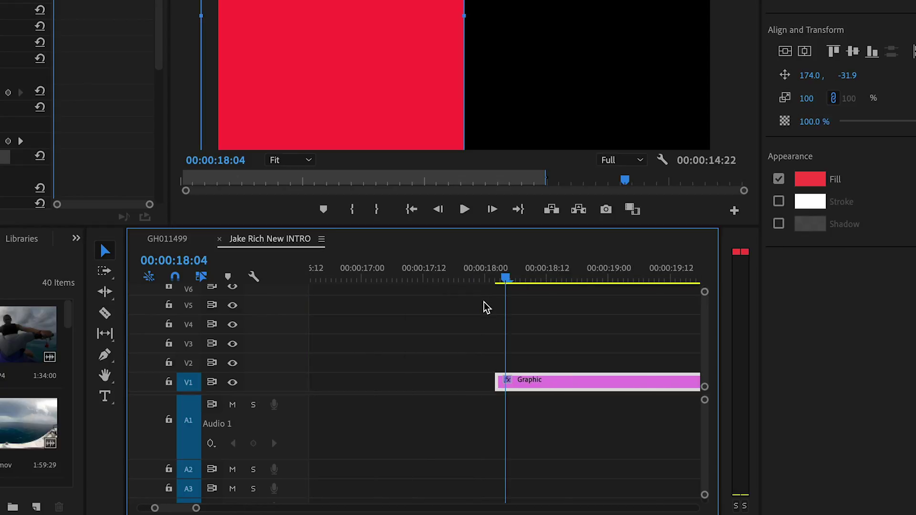
pyautogui.moveTo(507, 278); pyautogui.dragTo(498, 283)
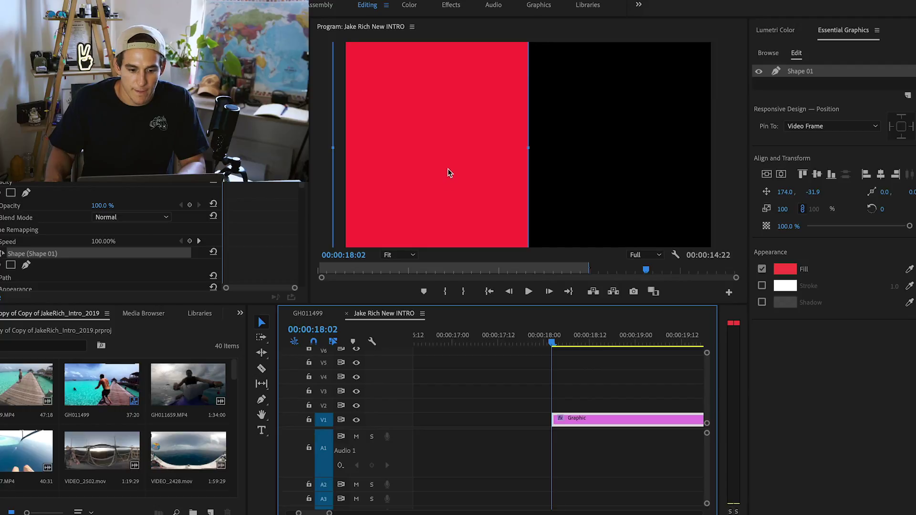
# Push the red panel past the left edge to -821.9, -55.8 and view at 25%
pyautogui.moveTo(356, 43); pyautogui.dragTo(171, 29)
pyautogui.moveTo(309, 158); pyautogui.dragTo(267, 156)
pyautogui.click(396, 255)
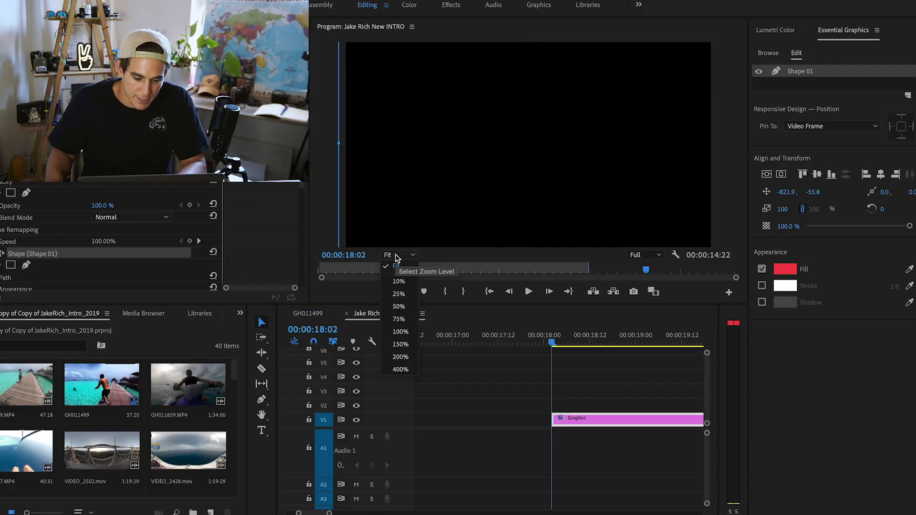
pyautogui.click(399, 294)
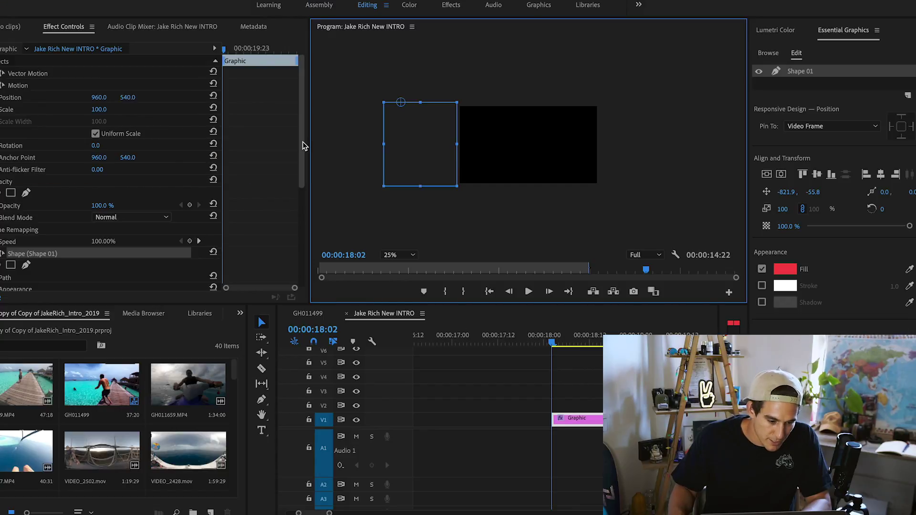
# Set a starting Position keyframe at 18:02 with the red panel off-frame
pyautogui.moveTo(302, 143); pyautogui.dragTo(302, 184)
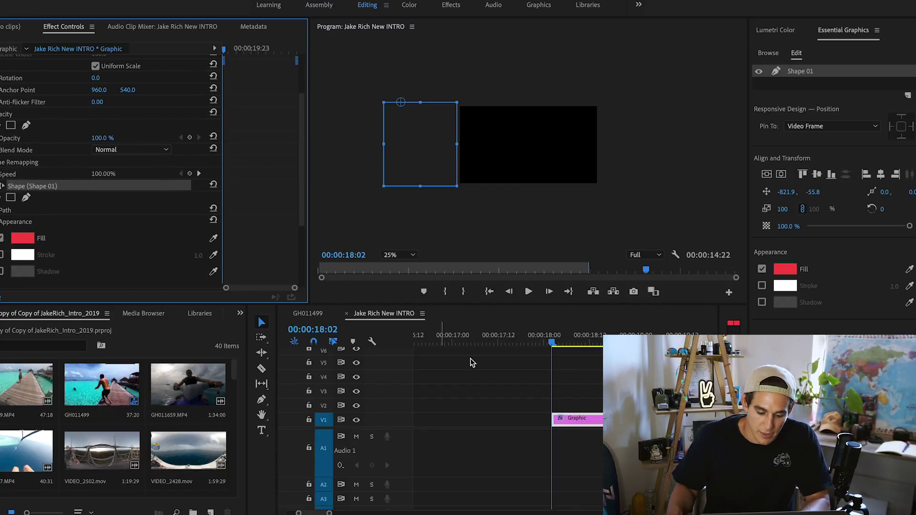
pyautogui.scroll(-1, 454, 153)
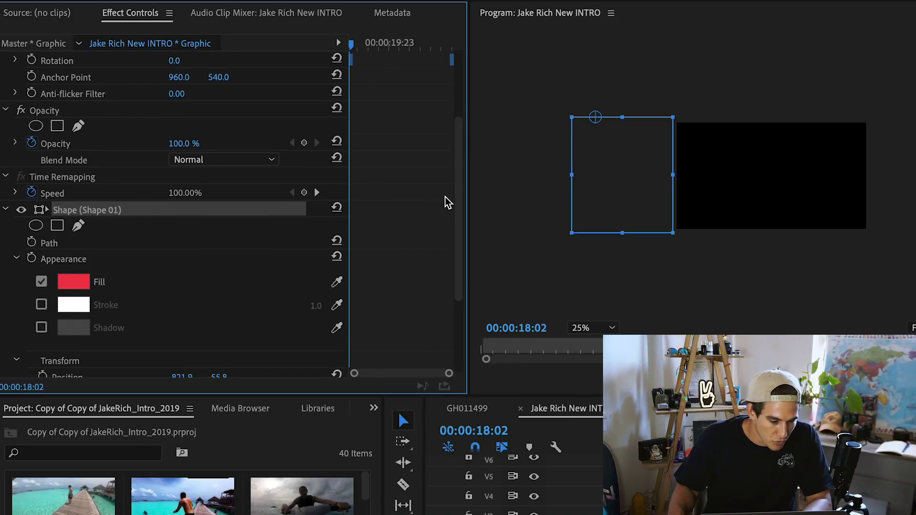
pyautogui.moveTo(457, 196); pyautogui.dragTo(456, 229)
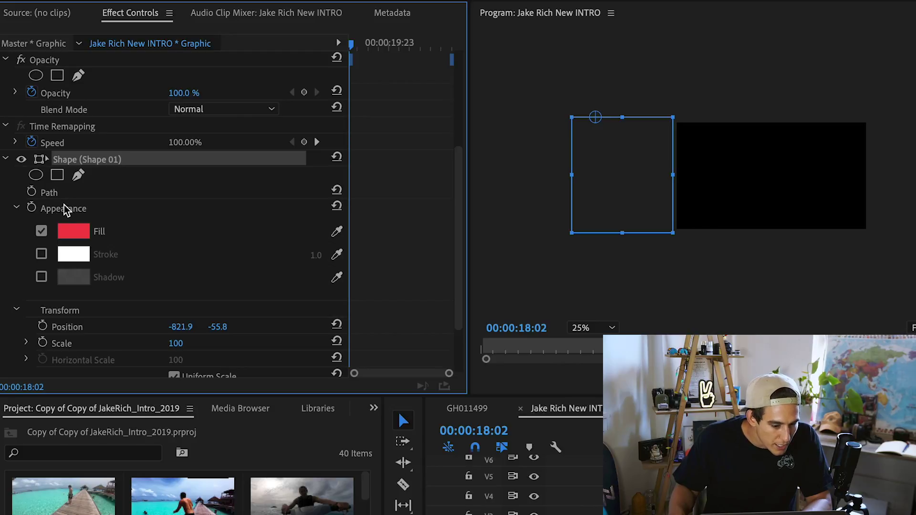
pyautogui.click(42, 327)
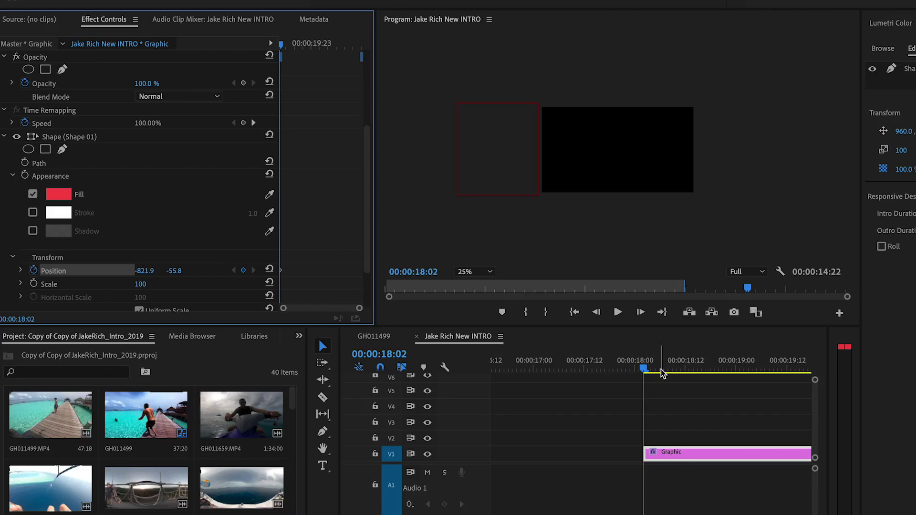
# At 00:00:18:22, bring the red shape into frame beside the black block (201.7, -55.8)
pyautogui.moveTo(648, 369); pyautogui.dragTo(724, 370)
pyautogui.click(715, 371)
pyautogui.scroll(3, 716, 387)
pyautogui.press('Right')
pyautogui.press('Right')
pyautogui.press('Right')
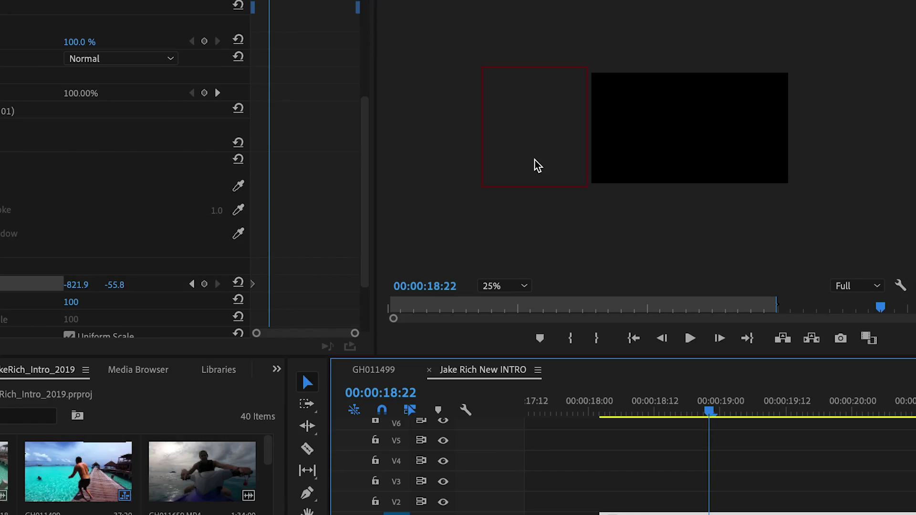
pyautogui.moveTo(538, 166); pyautogui.dragTo(641, 172)
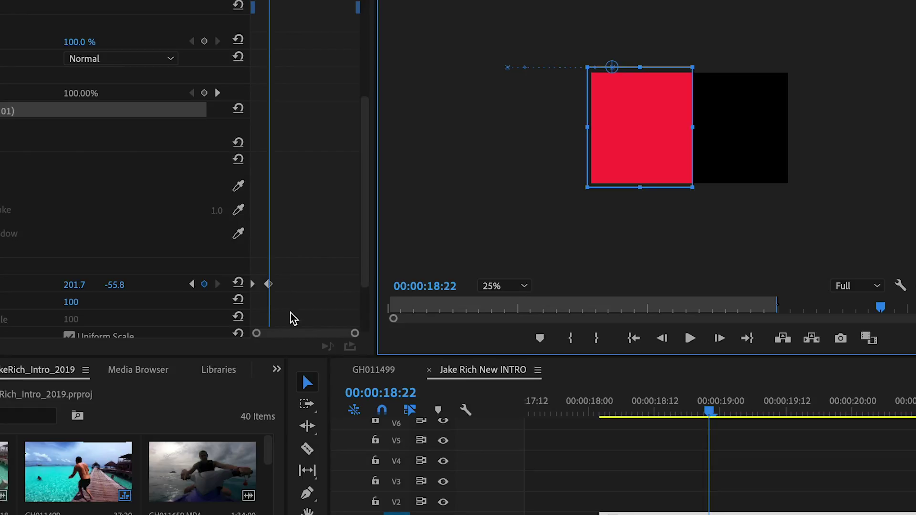
pyautogui.moveTo(355, 333); pyautogui.dragTo(317, 333)
pyautogui.moveTo(709, 420); pyautogui.dragTo(575, 431)
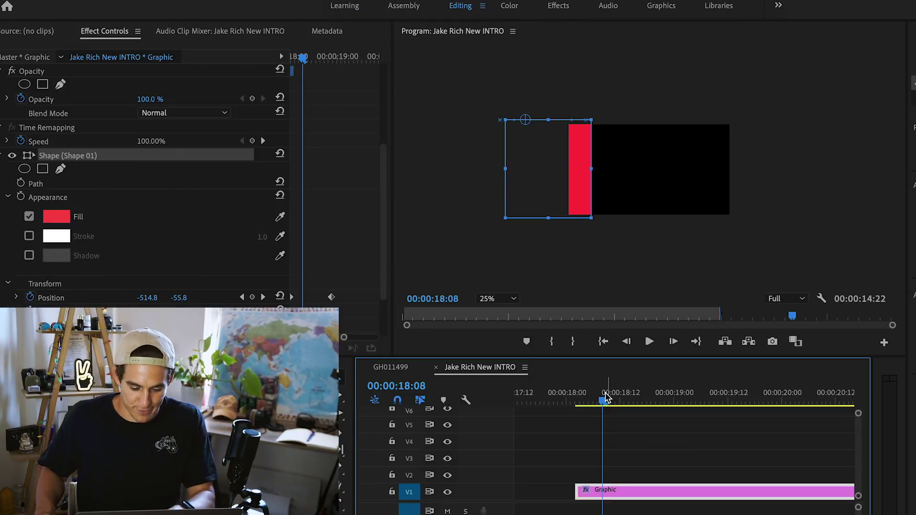
pyautogui.moveTo(604, 403); pyautogui.dragTo(567, 402)
pyautogui.press('space')
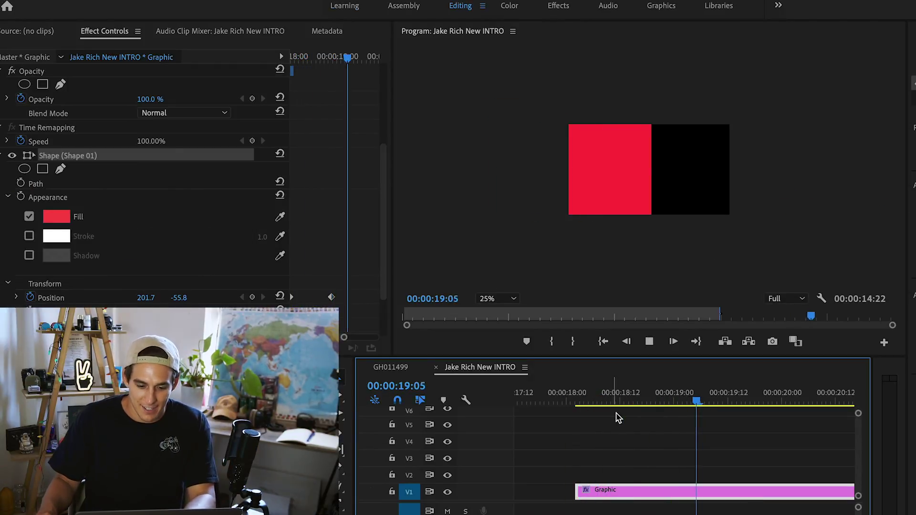
pyautogui.press('space')
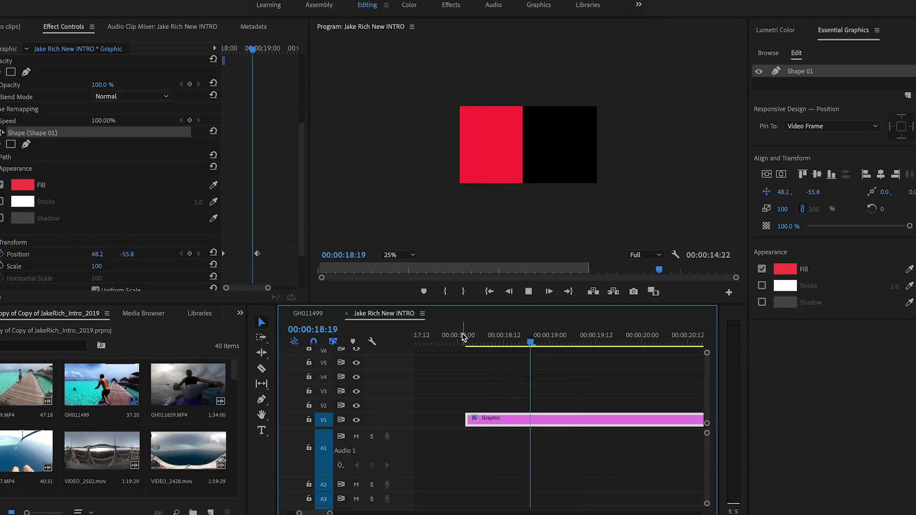
pyautogui.click(474, 339)
pyautogui.moveTo(476, 341); pyautogui.dragTo(514, 347)
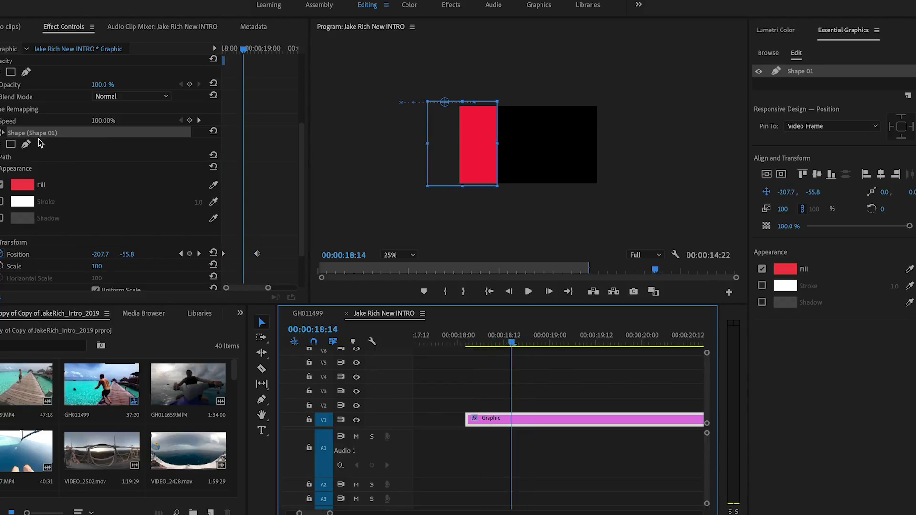
pyautogui.scroll(3, 307, 136)
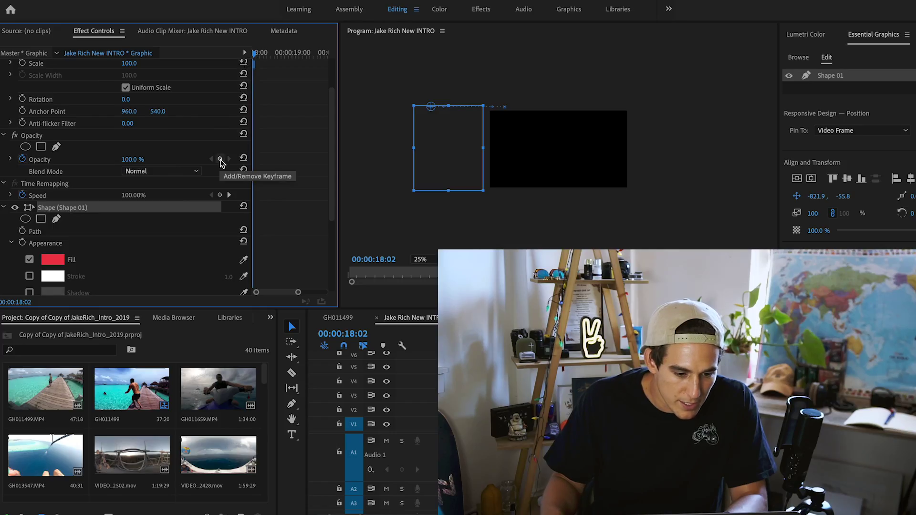
# Keyframe the red shape's opacity at 0% on 18:02 and 100% on 18:17
pyautogui.click(220, 159)
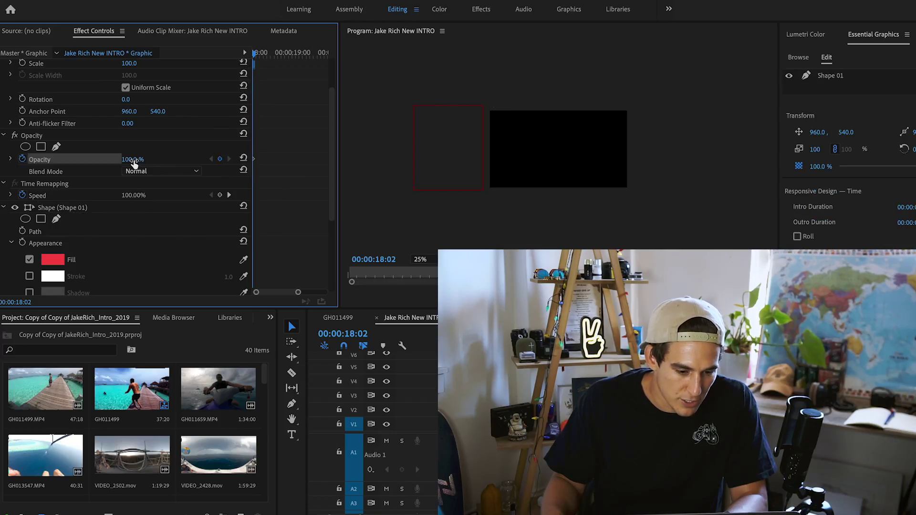
pyautogui.click(134, 159)
pyautogui.write('0')
pyautogui.press('Return')
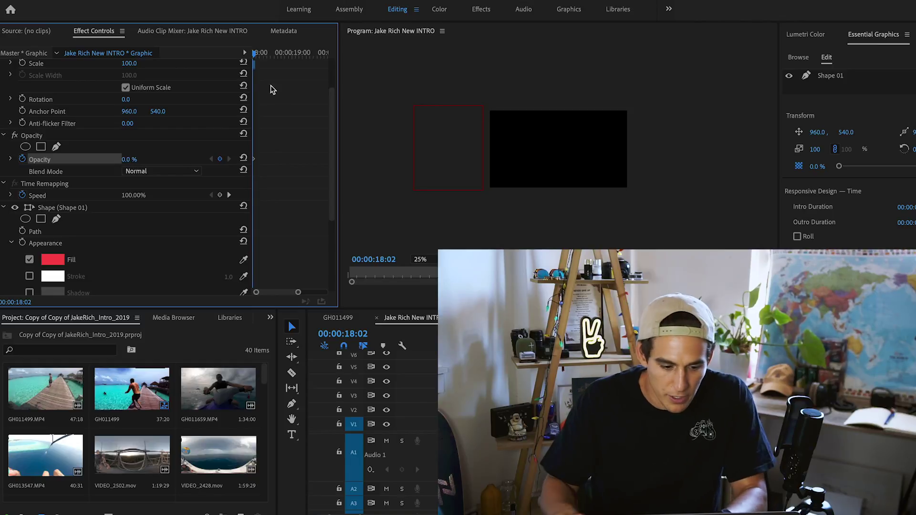
pyautogui.moveTo(256, 56); pyautogui.dragTo(283, 61)
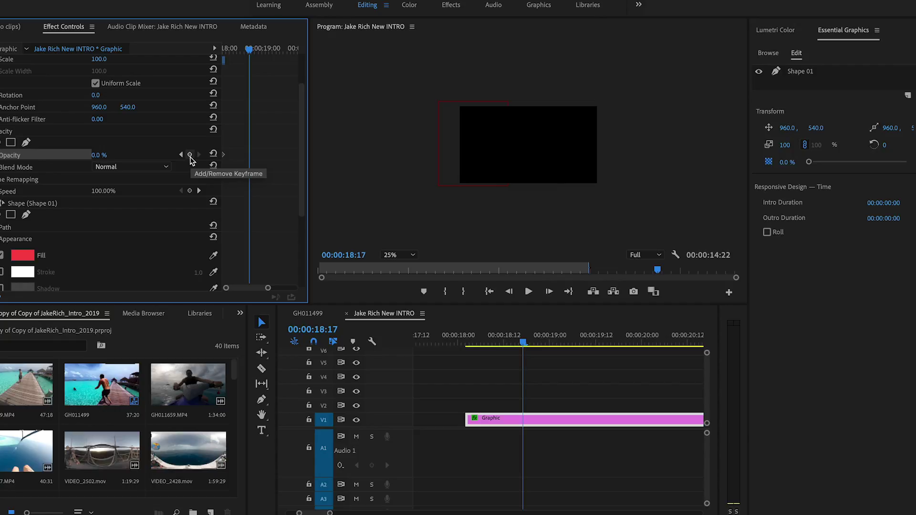
pyautogui.click(190, 156)
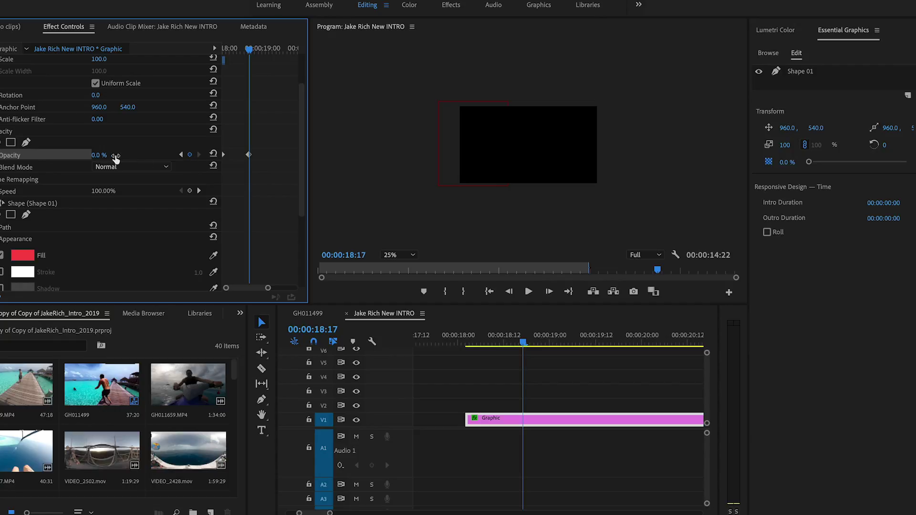
pyautogui.press('Return')
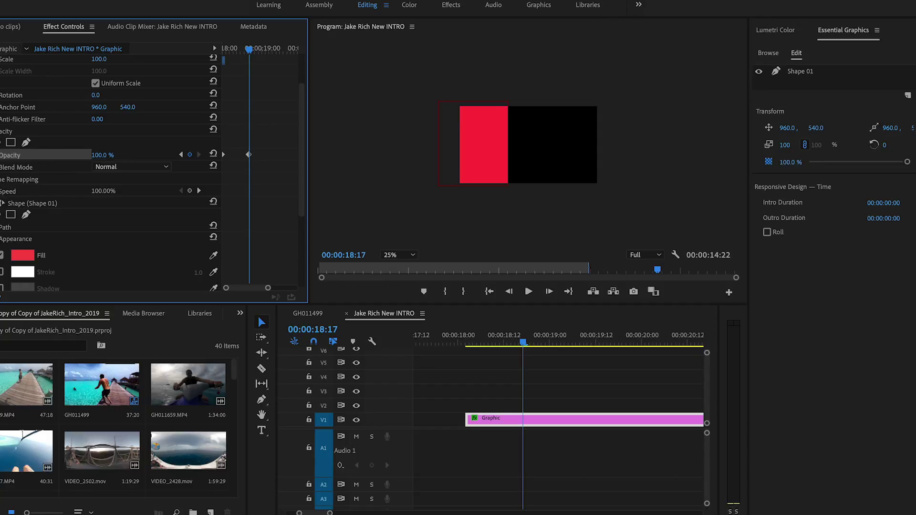
# Set the monitor zoom to Fit and play the fade-and-slide from 18:12
pyautogui.moveTo(249, 50); pyautogui.dragTo(260, 82)
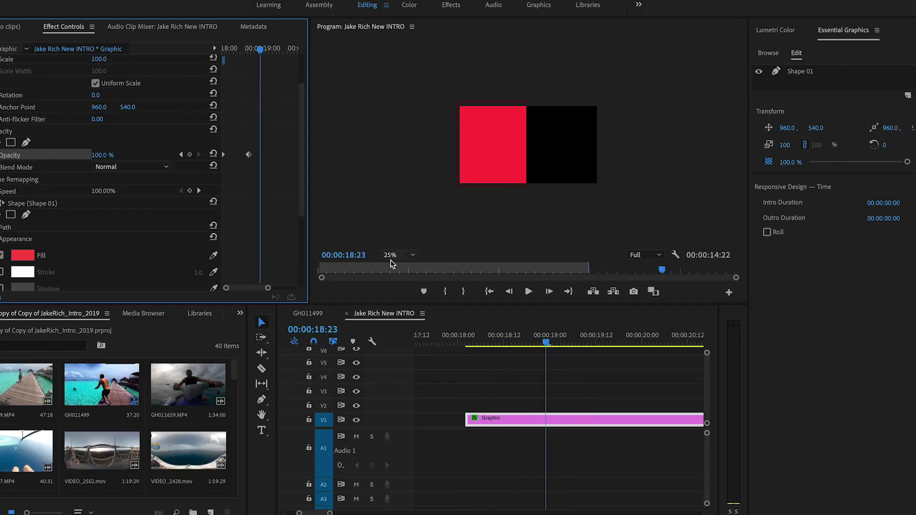
pyautogui.click(399, 255)
pyautogui.click(397, 266)
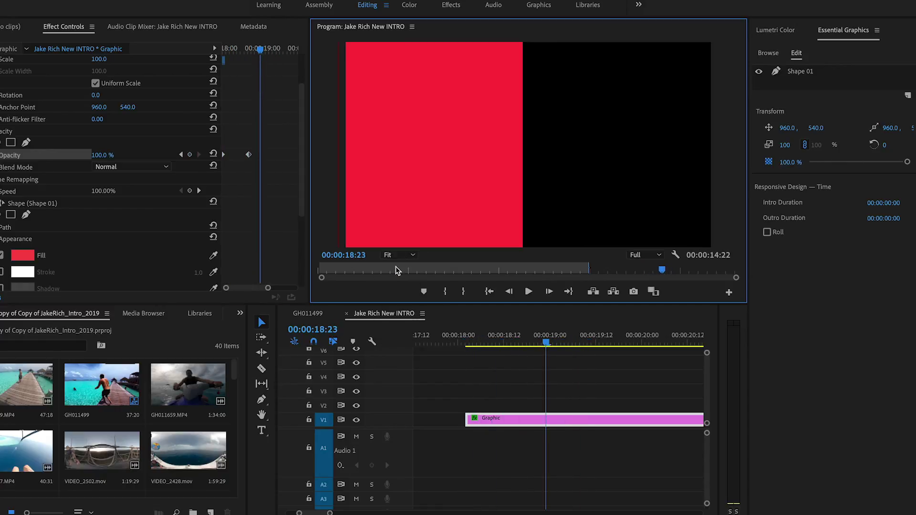
pyautogui.moveTo(548, 344); pyautogui.dragTo(450, 344)
pyautogui.press('space')
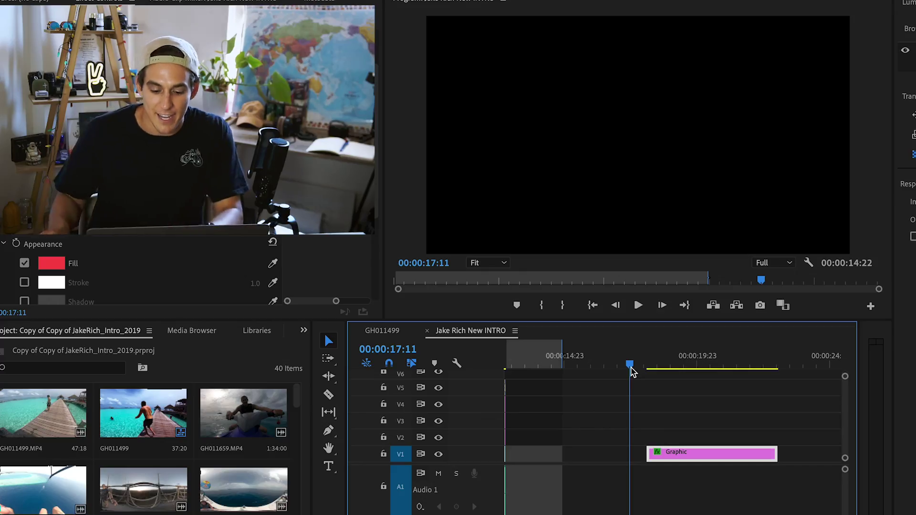
# At 21:02, after the shape's entry, create a new text box in the Program Monitor
pyautogui.press('-')
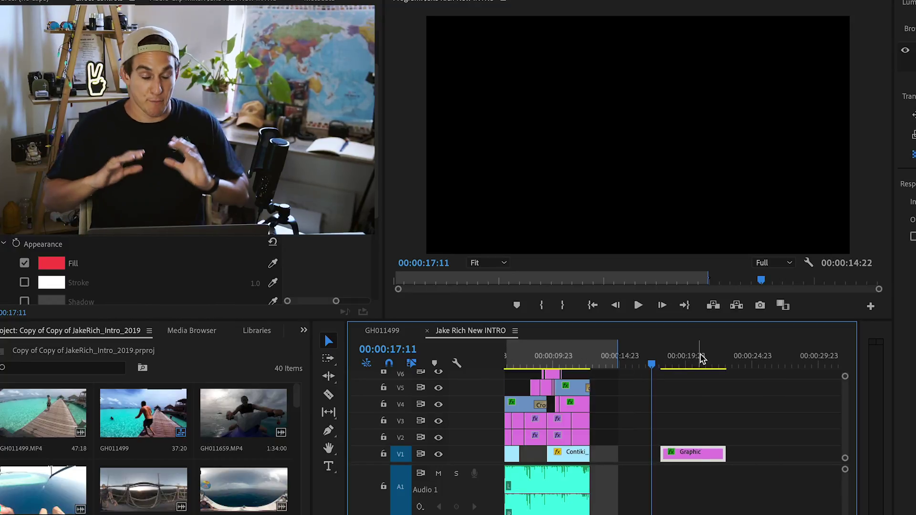
pyautogui.click(701, 361)
pyautogui.press('=')
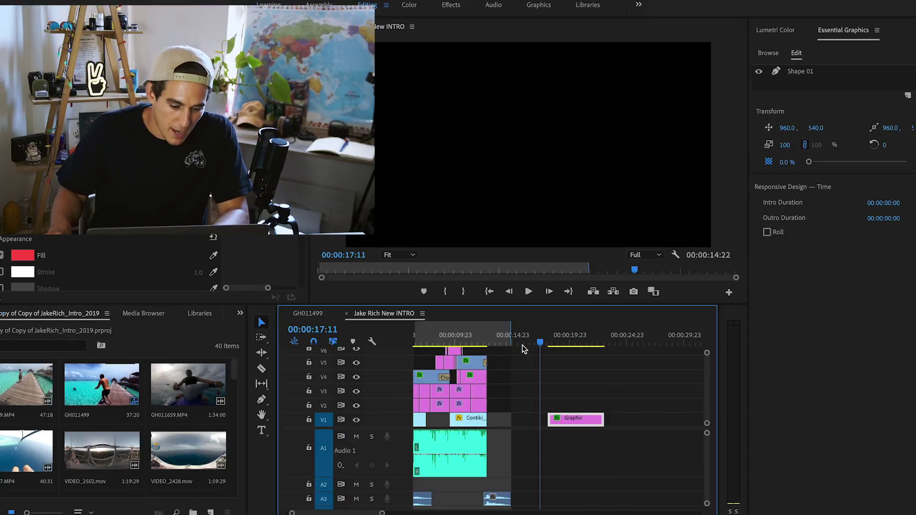
pyautogui.click(583, 335)
pyautogui.press('=')
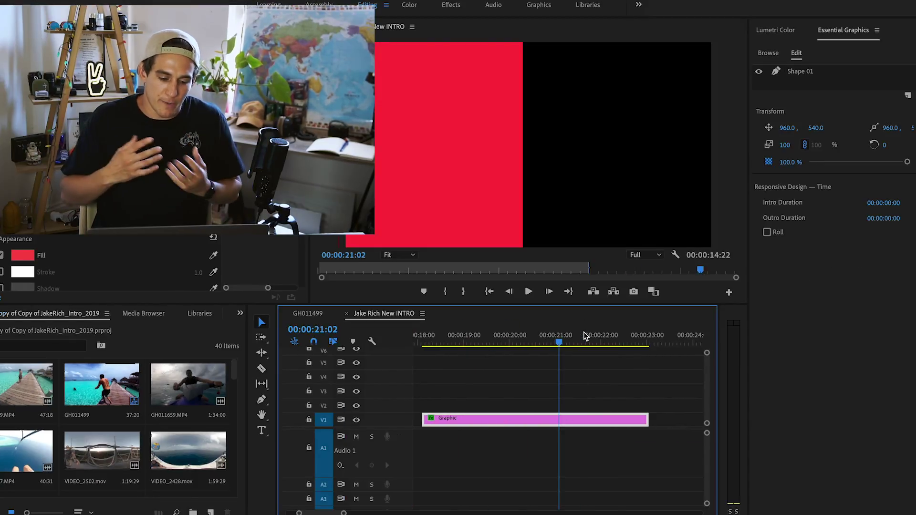
pyautogui.click(262, 432)
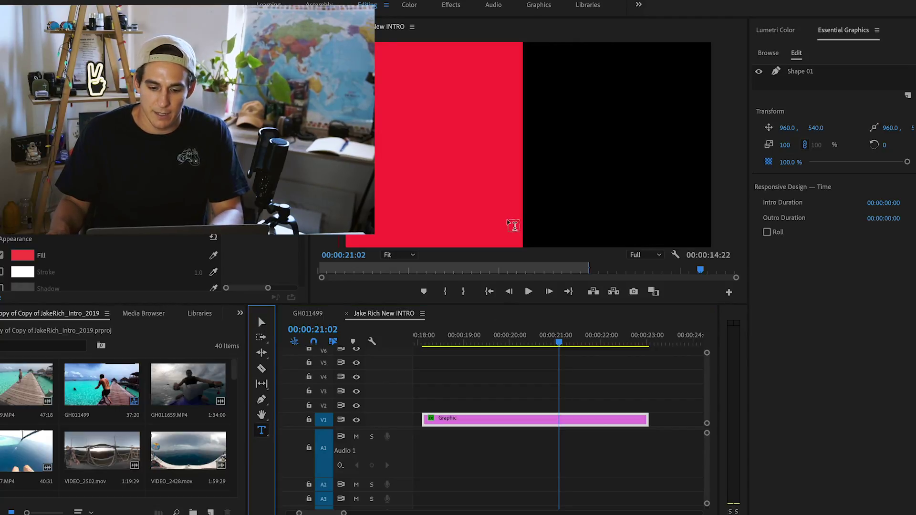
pyautogui.click(479, 156)
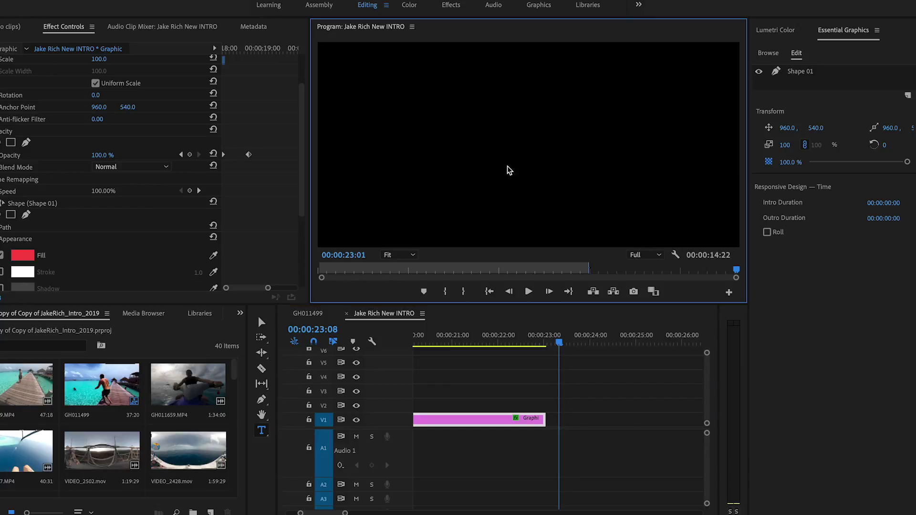
# Move the new text clip up to V2 and check the frame at 24:00
pyautogui.moveTo(594, 428); pyautogui.dragTo(513, 414)
pyautogui.click(497, 335)
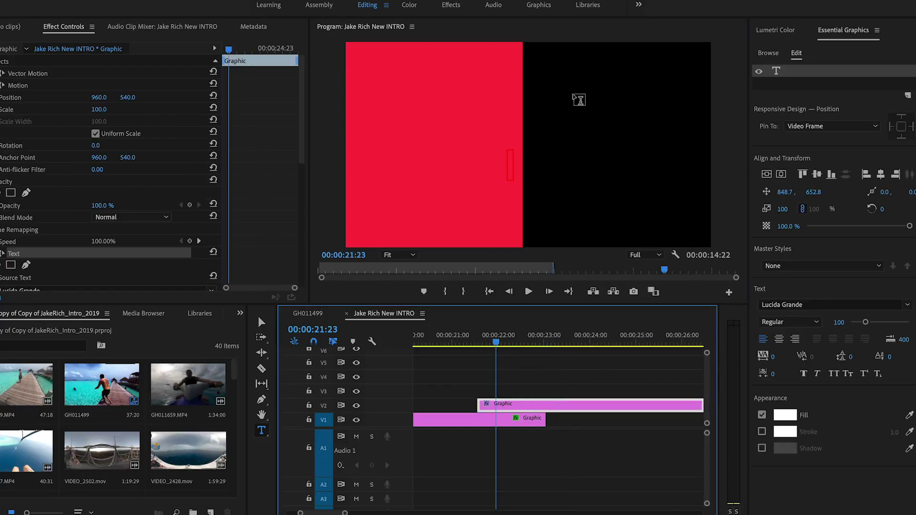
pyautogui.click(592, 336)
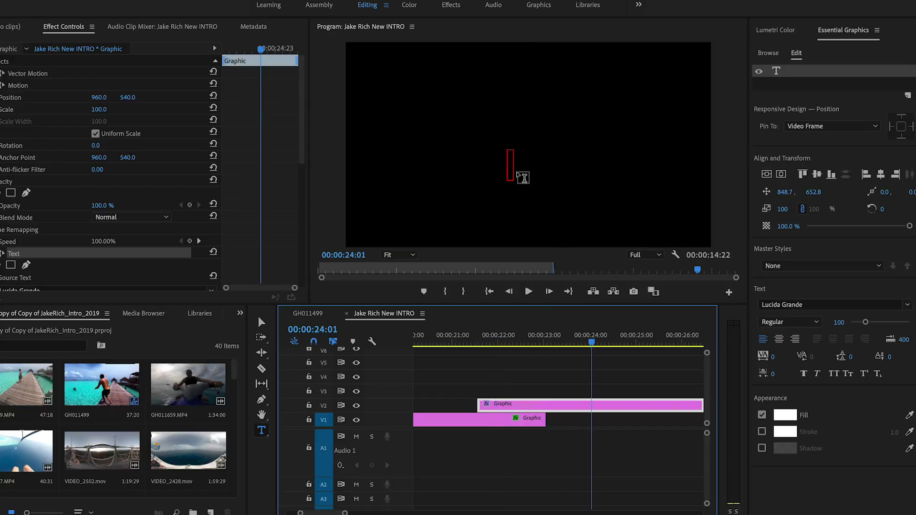
pyautogui.press('Left')
pyautogui.hotkey('shift', 'e')
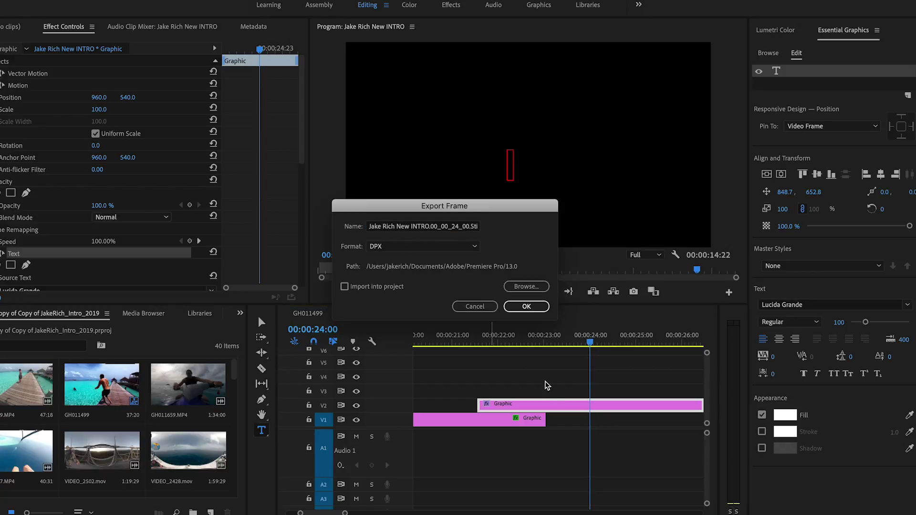
pyautogui.click(475, 307)
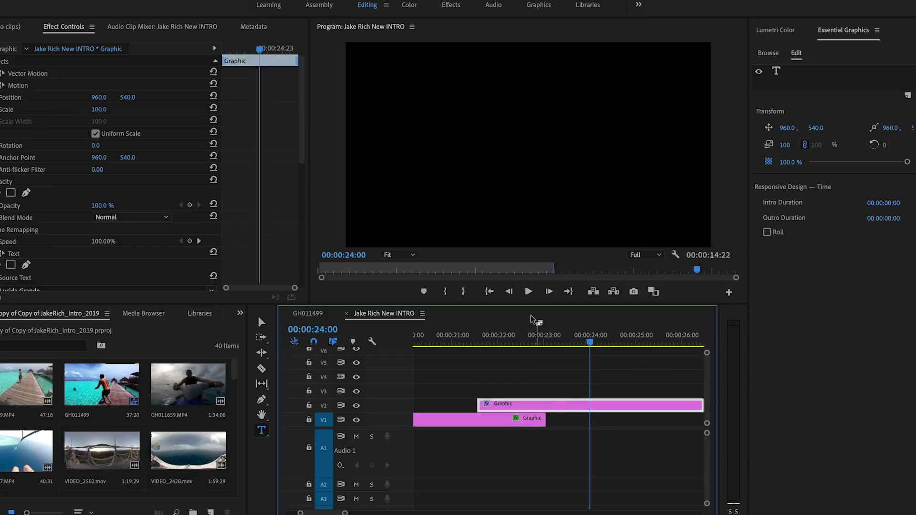
# Correct the title to read 'LEGEND' and select all of its text
pyautogui.click(510, 171)
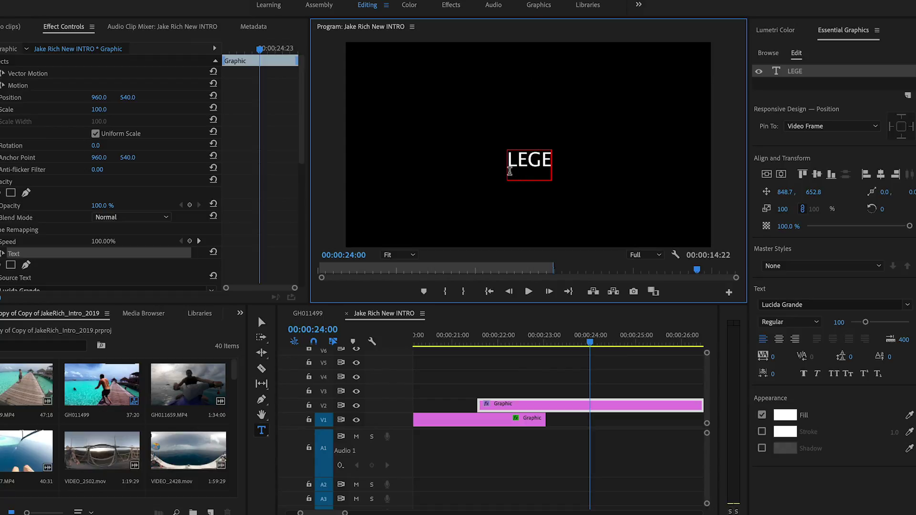
pyautogui.press('BackSpace')
pyautogui.press('BackSpace')
pyautogui.write('D')
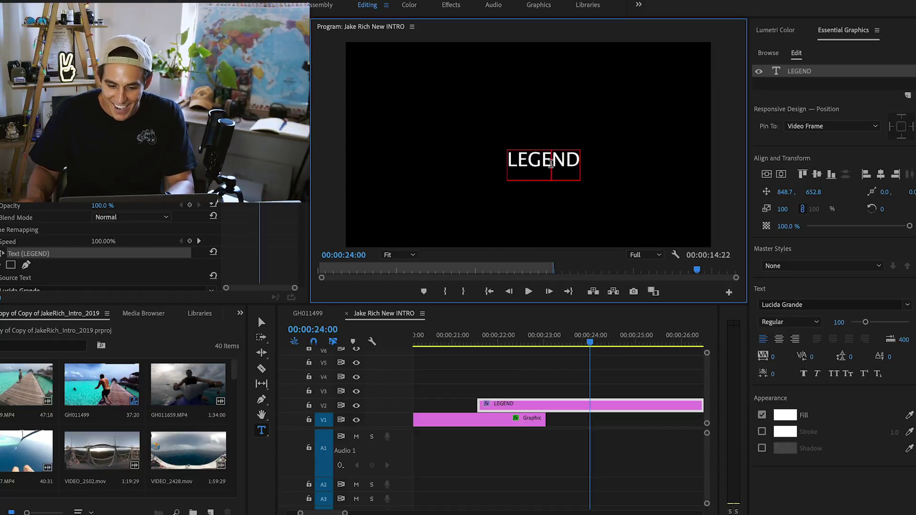
pyautogui.doubleClick(548, 164)
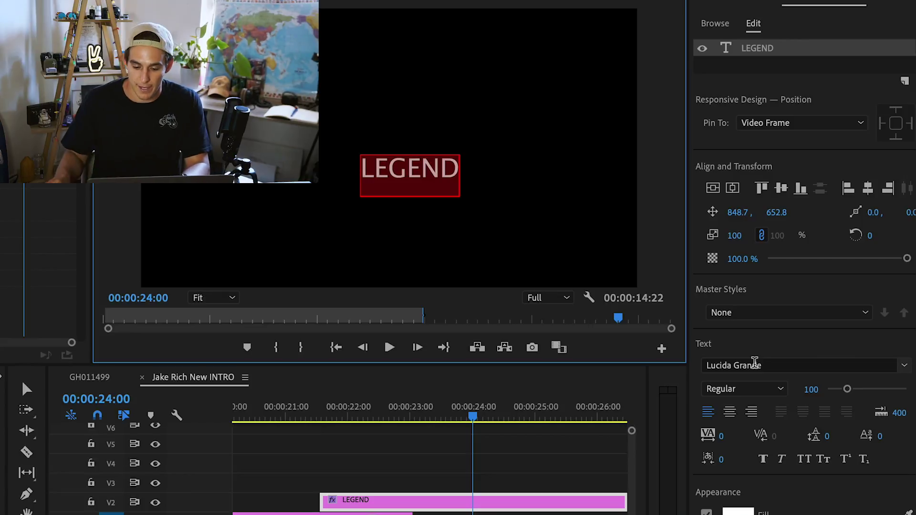
# Switch the LEGEND title's font to Futura Bold, found by searching 'futu' in the font list
pyautogui.click(747, 365)
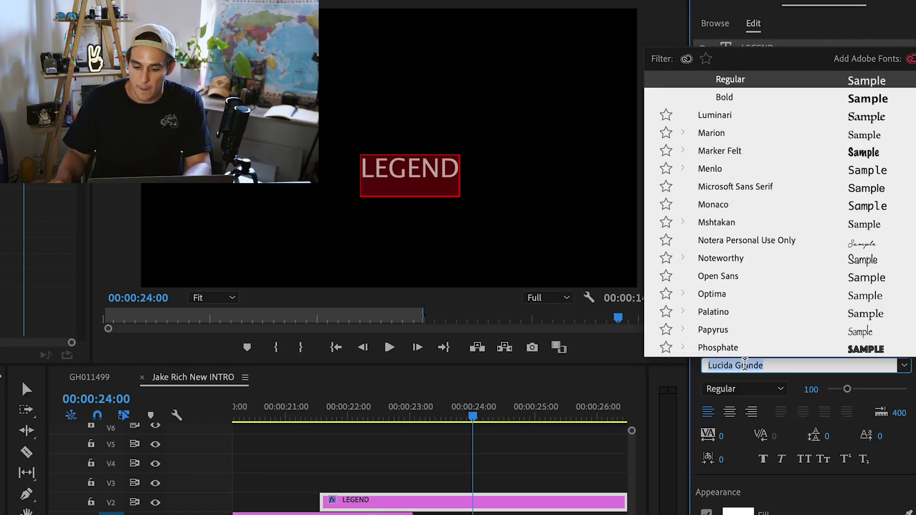
pyautogui.write('futu')
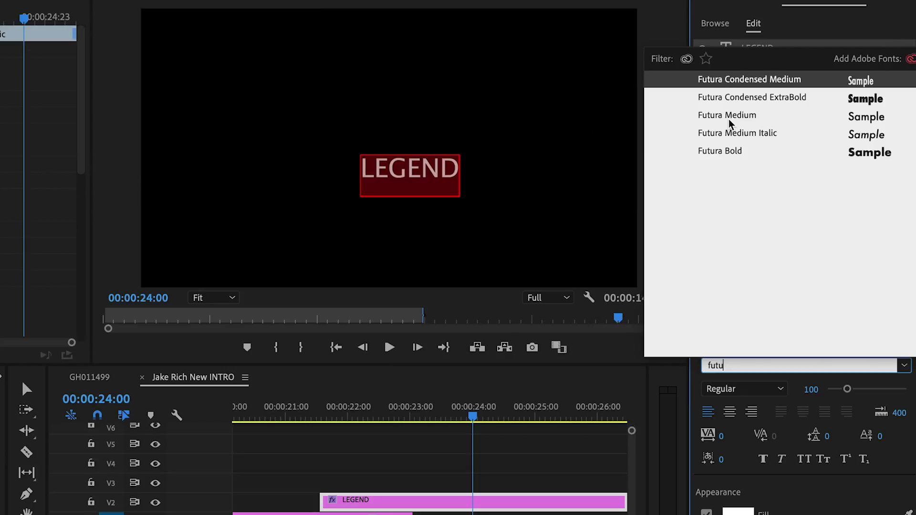
pyautogui.click(716, 150)
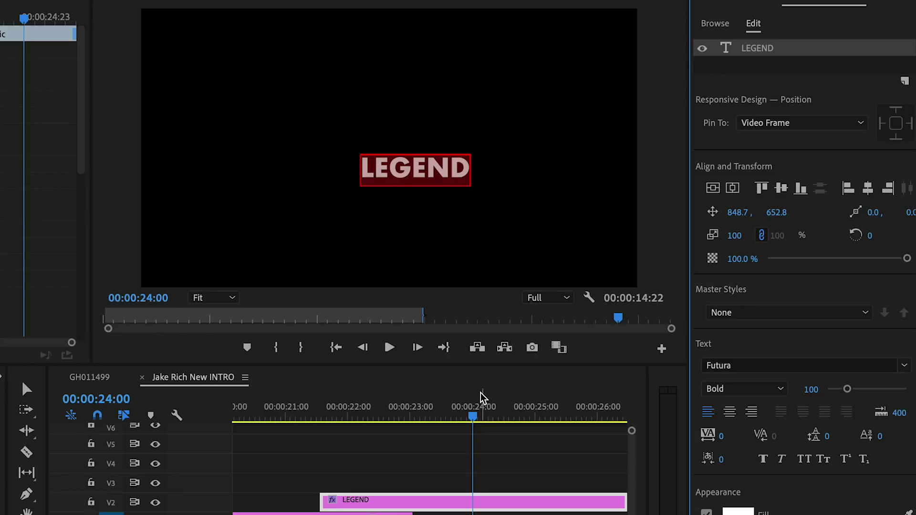
pyautogui.moveTo(459, 412); pyautogui.dragTo(441, 426)
pyautogui.click(423, 173)
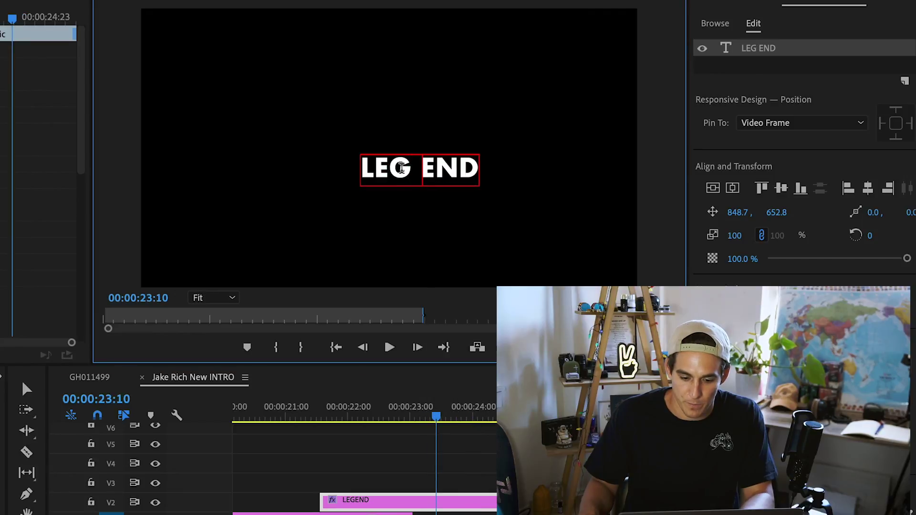
pyautogui.press('BackSpace')
pyautogui.write('e')
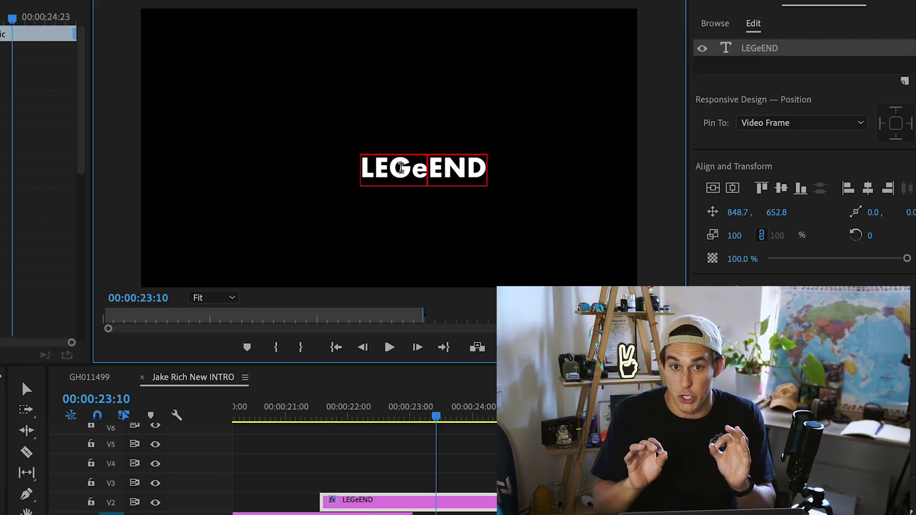
pyautogui.press('BackSpace')
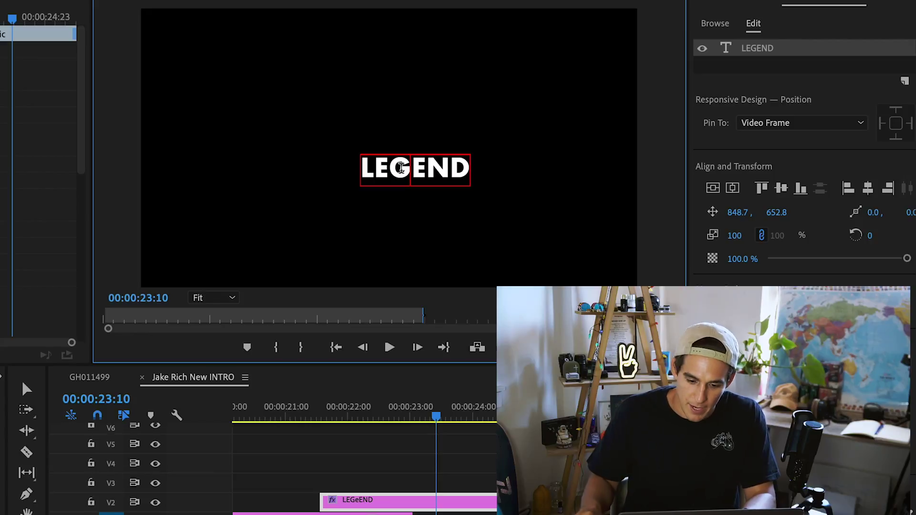
pyautogui.hotkey('ctrl', 'a')
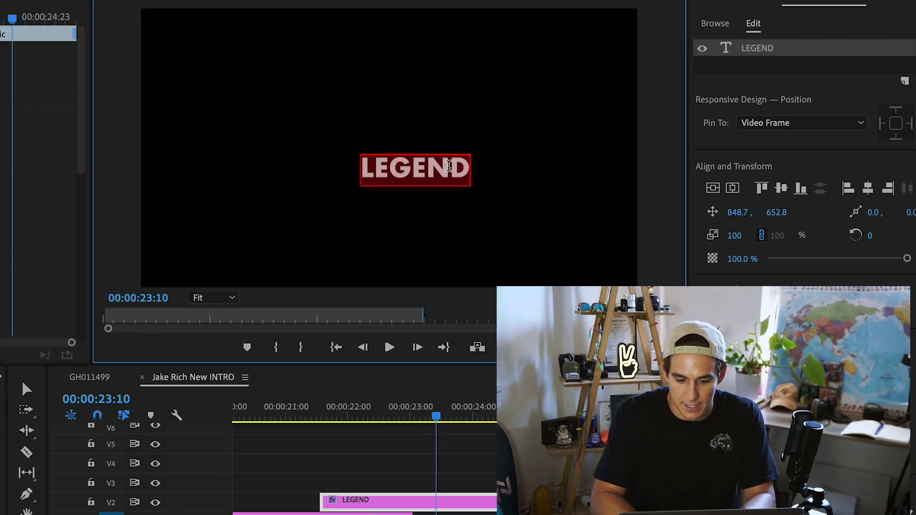
pyautogui.write('legend')
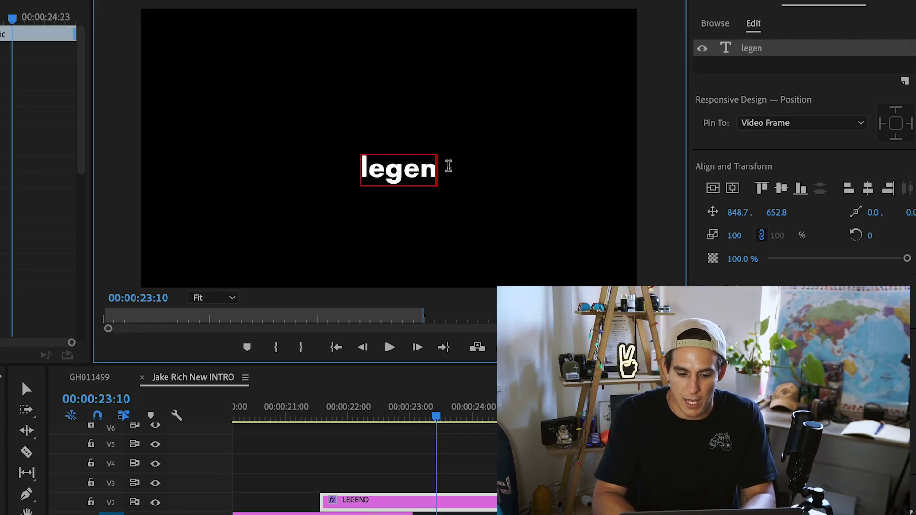
pyautogui.press('BackSpace')
pyautogui.press('BackSpace')
pyautogui.press('BackSpace')
pyautogui.press('BackSpace')
pyautogui.press('BackSpace')
pyautogui.write('LEGEND')
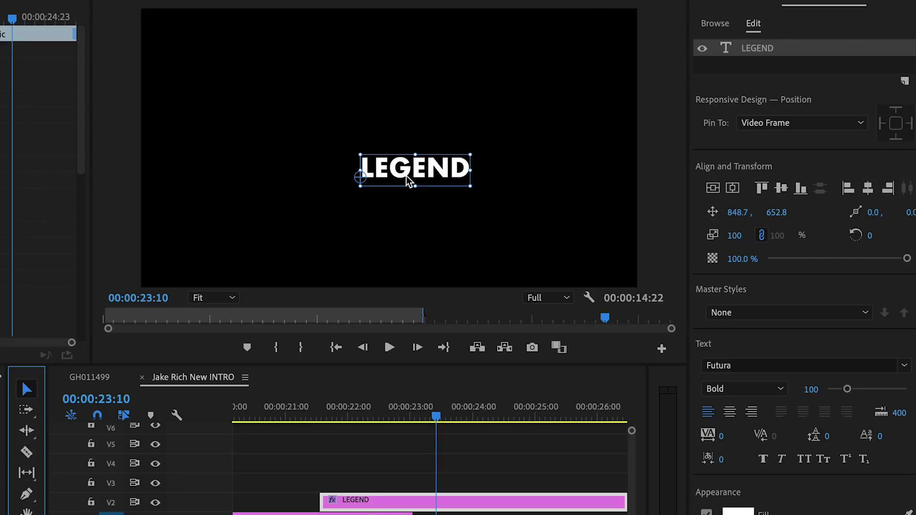
# Nudge the LEGEND title up-left, then centre it horizontally relative to the video frame
pyautogui.moveTo(429, 173); pyautogui.dragTo(422, 162)
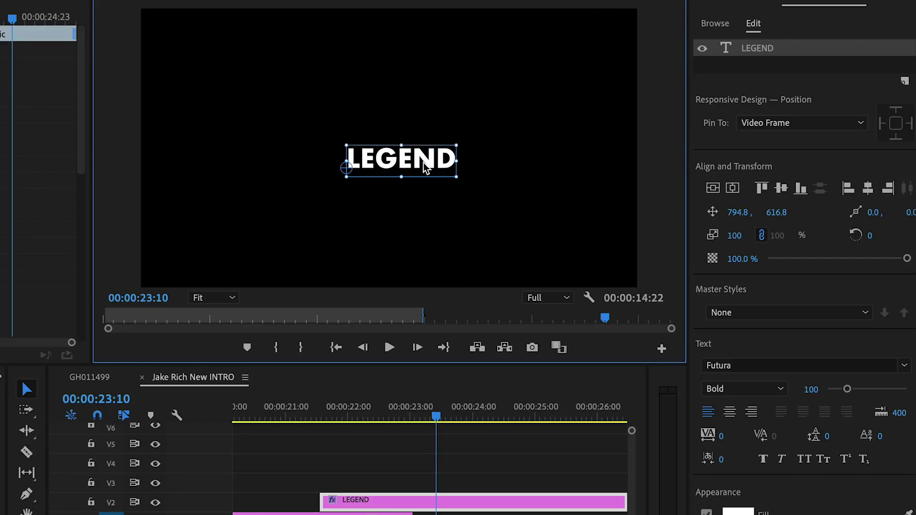
pyautogui.click(734, 188)
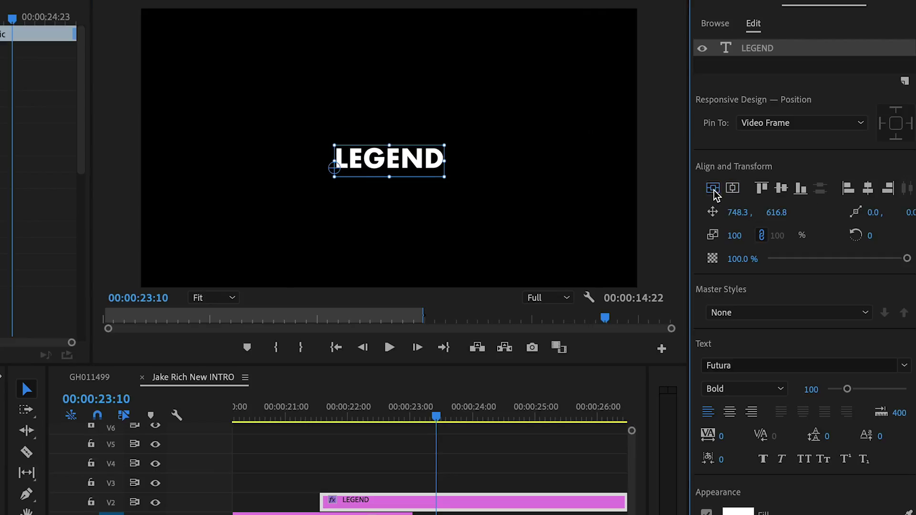
pyautogui.click(732, 190)
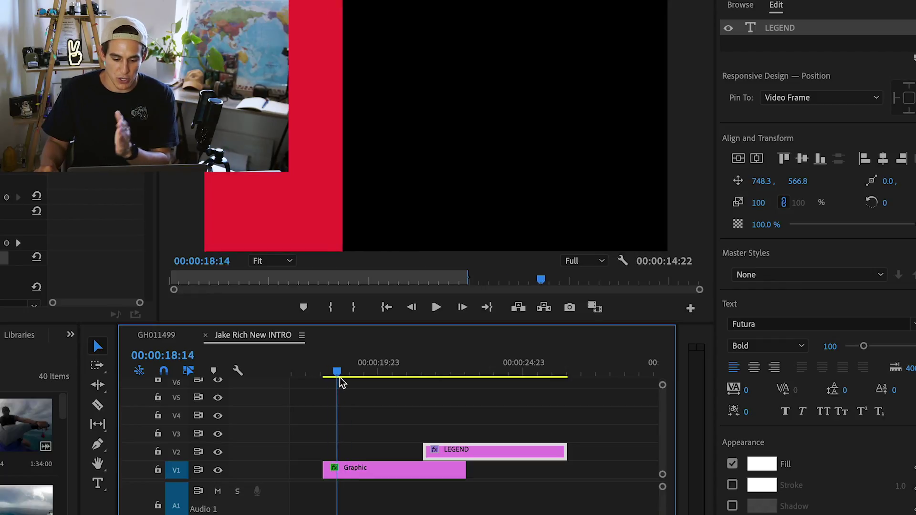
# Slide the LEGEND clip on V2 left to start near 00:00:18:23, where the shape swipe passes
pyautogui.moveTo(342, 383)
pyautogui.mouseDown()
pyautogui.moveTo(354, 382)
pyautogui.moveTo(331, 388)
pyautogui.moveTo(356, 384)
pyautogui.mouseUp()
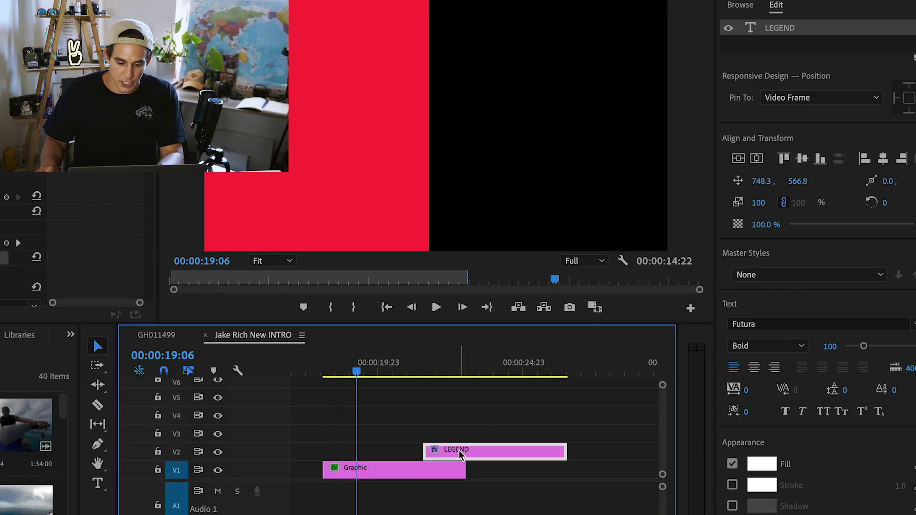
pyautogui.moveTo(461, 458); pyautogui.dragTo(394, 457)
pyautogui.click(350, 370)
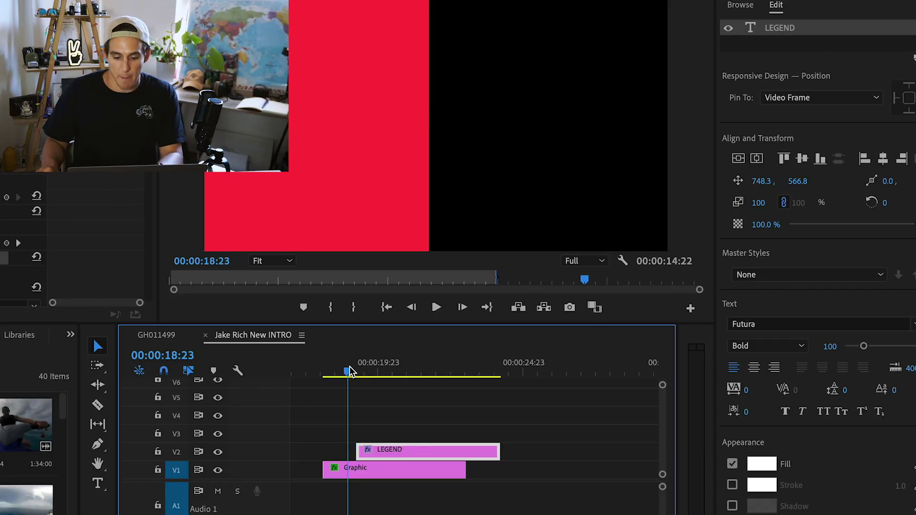
pyautogui.press('=')
# Scrub and play back the zoomed timeline to check the title's entrance over the swipe
pyautogui.moveTo(474, 370); pyautogui.dragTo(486, 423)
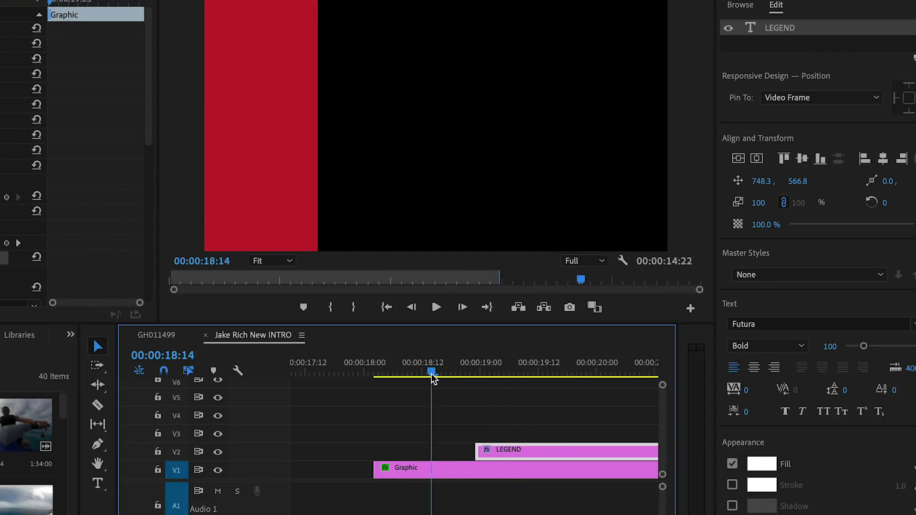
pyautogui.moveTo(433, 379)
pyautogui.mouseDown()
pyautogui.moveTo(507, 382)
pyautogui.moveTo(434, 389)
pyautogui.mouseUp()
pyautogui.press('space')
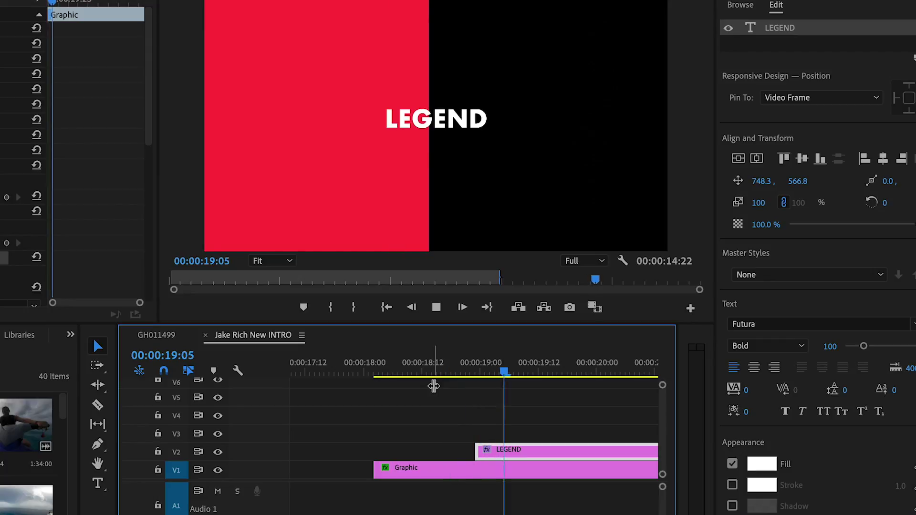
pyautogui.press('space')
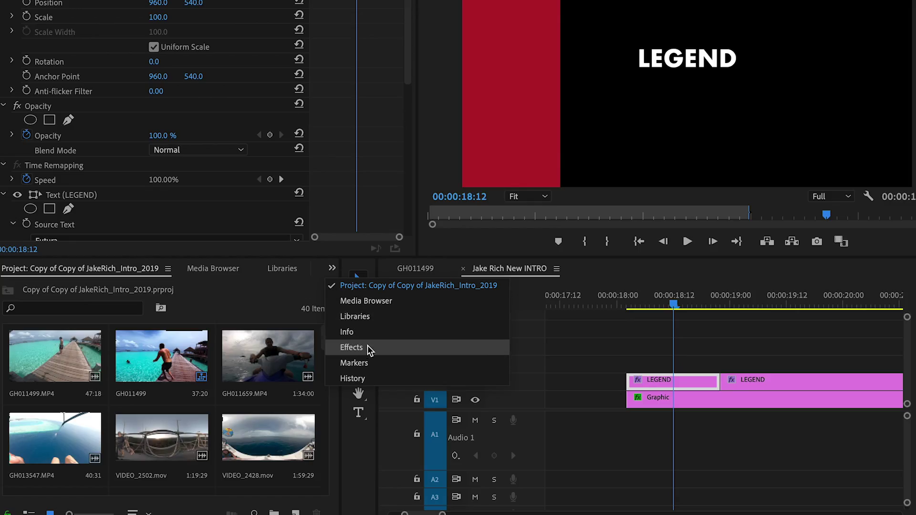
# Search the effects for 'mos' and drag Mosaic onto the first LEGEND clip
pyautogui.click(368, 349)
pyautogui.click(51, 290)
pyautogui.write('mos')
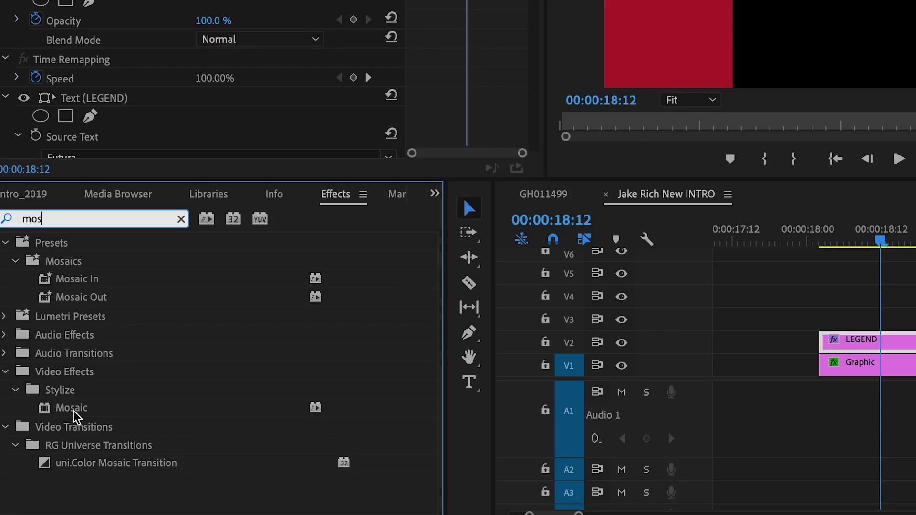
pyautogui.moveTo(74, 411); pyautogui.dragTo(222, 383)
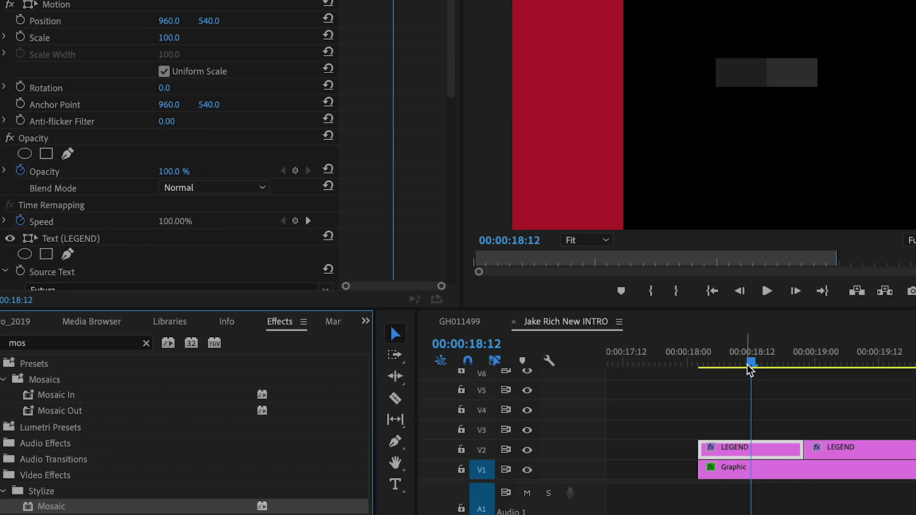
# Set the LEGEND clip's Mosaic to 178 horizontal and 80 vertical blocks
pyautogui.moveTo(751, 362); pyautogui.dragTo(748, 405)
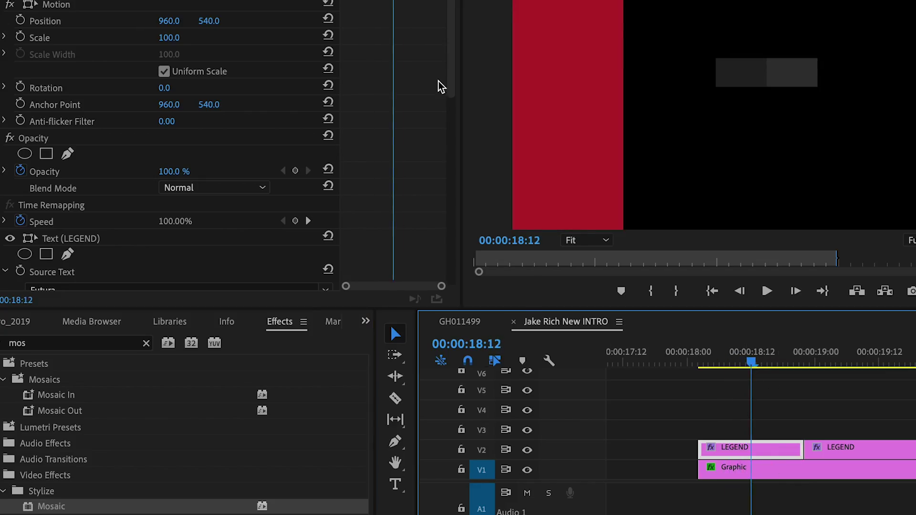
pyautogui.moveTo(449, 86); pyautogui.dragTo(440, 232)
pyautogui.scroll(-4, 437, 241)
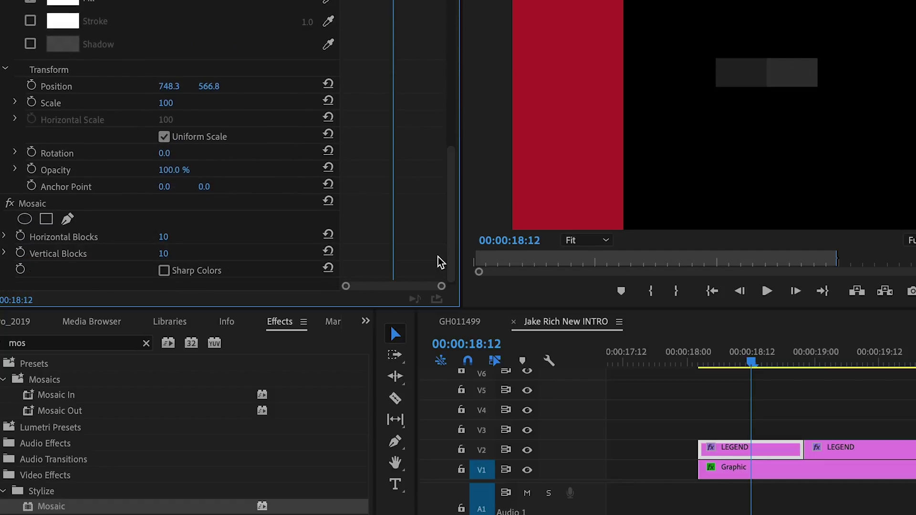
pyautogui.scroll(-1, 451, 220)
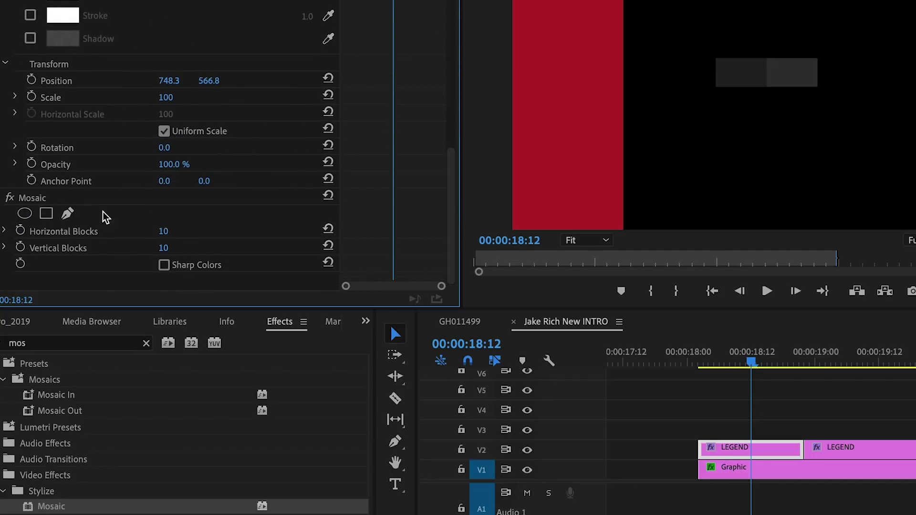
pyautogui.click(35, 201)
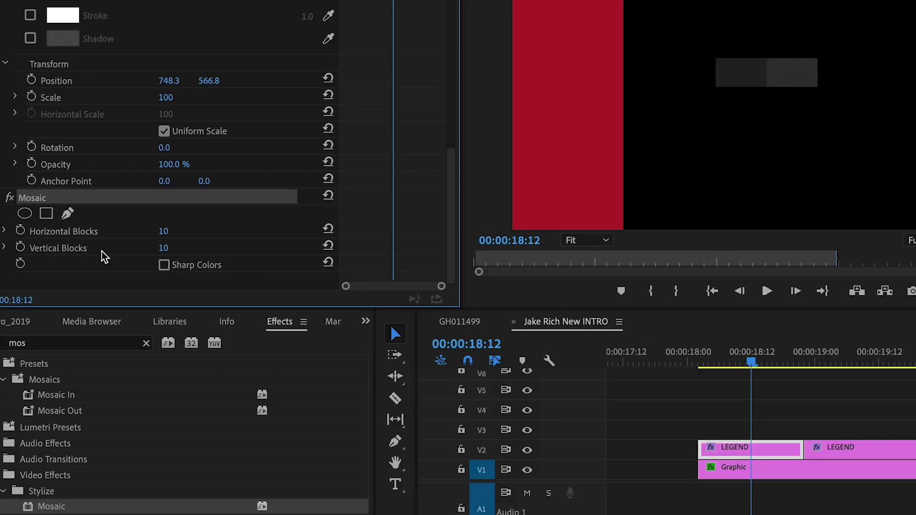
pyautogui.moveTo(163, 237); pyautogui.dragTo(232, 237)
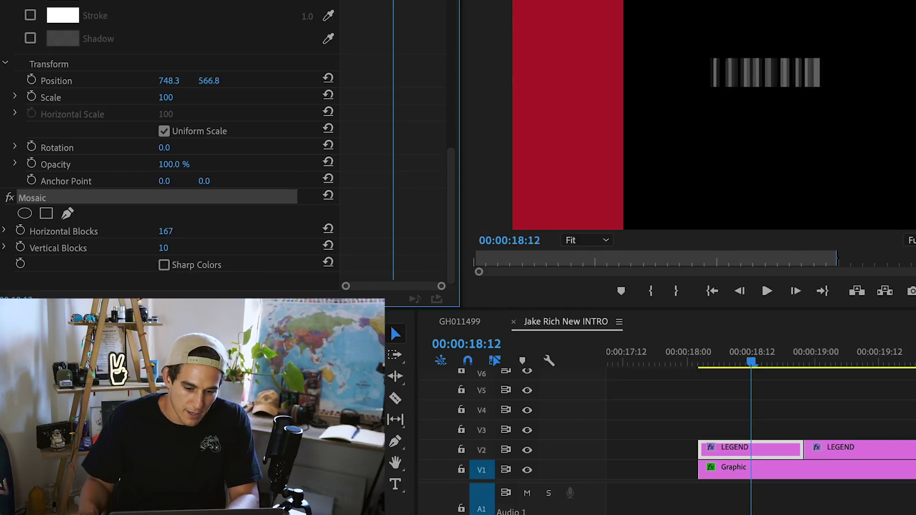
pyautogui.moveTo(164, 249)
pyautogui.mouseDown()
pyautogui.moveTo(192, 248)
pyautogui.moveTo(181, 248)
pyautogui.mouseUp()
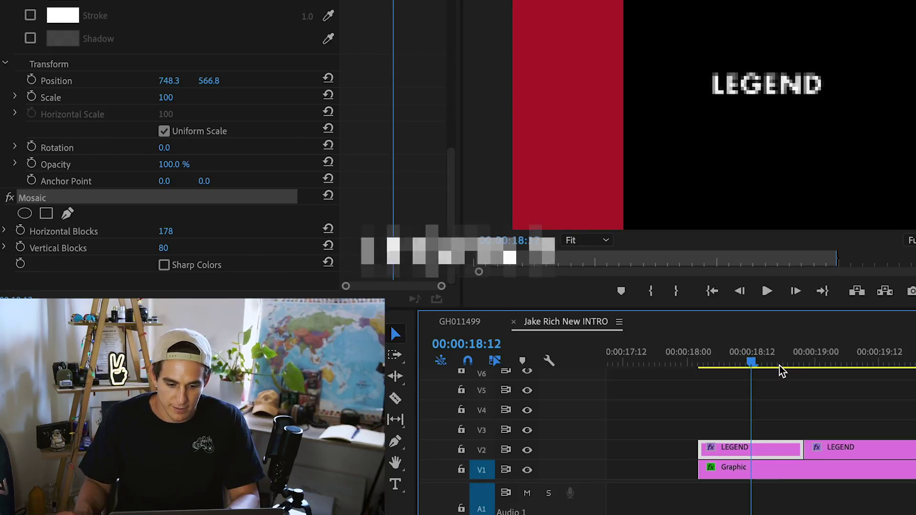
# Scrub and play between 18:04 and 18:20 to inspect the pixelated title
pyautogui.moveTo(785, 365); pyautogui.dragTo(759, 381)
pyautogui.press('space')
pyautogui.click(755, 388)
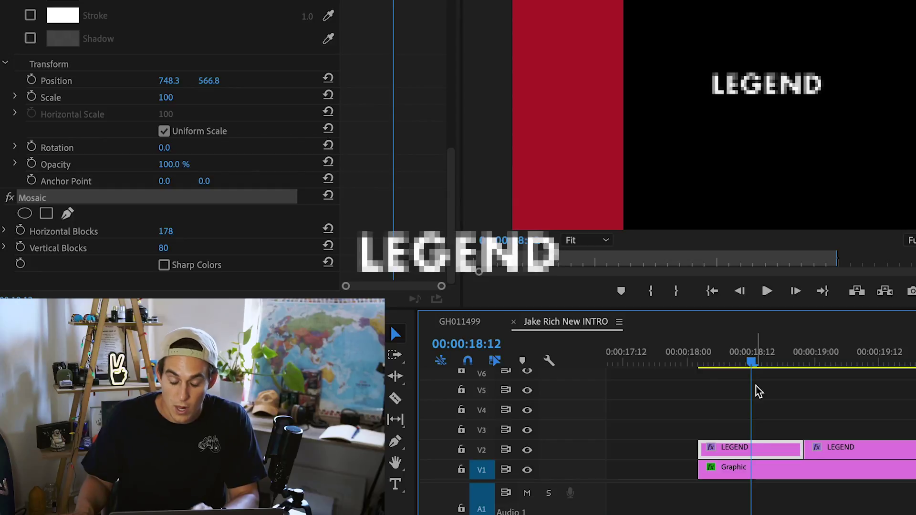
pyautogui.moveTo(758, 390); pyautogui.dragTo(712, 394)
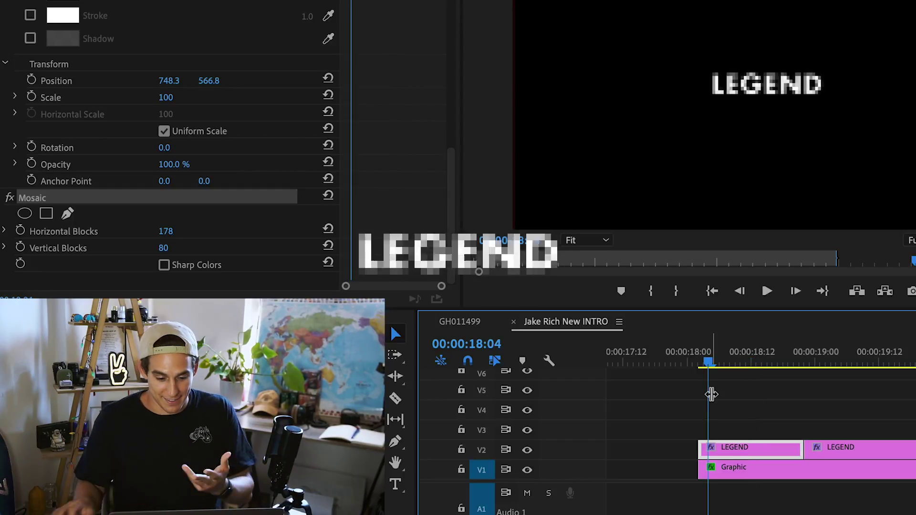
pyautogui.moveTo(715, 368); pyautogui.dragTo(798, 383)
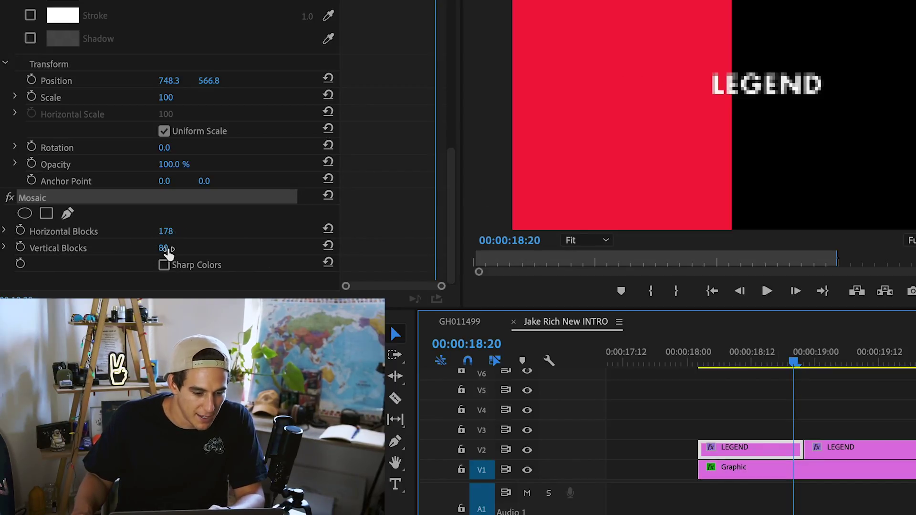
# Set Horizontal Blocks to 170 and add block-count keyframes at 18:22
pyautogui.click(167, 231)
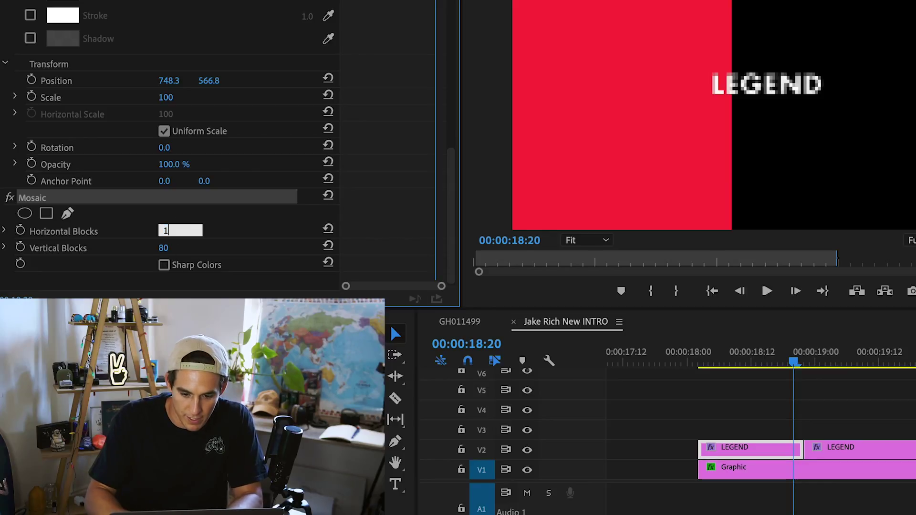
pyautogui.write('170')
pyautogui.press('Return')
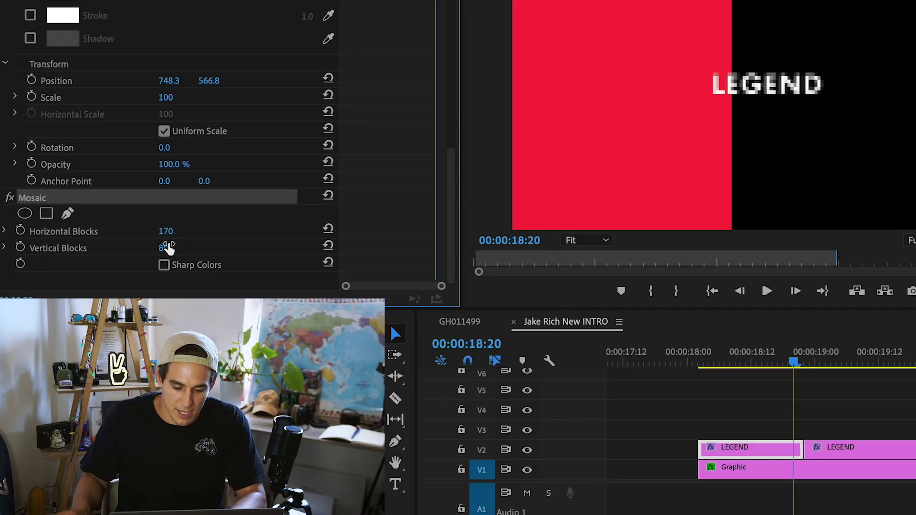
pyautogui.moveTo(795, 364); pyautogui.dragTo(807, 378)
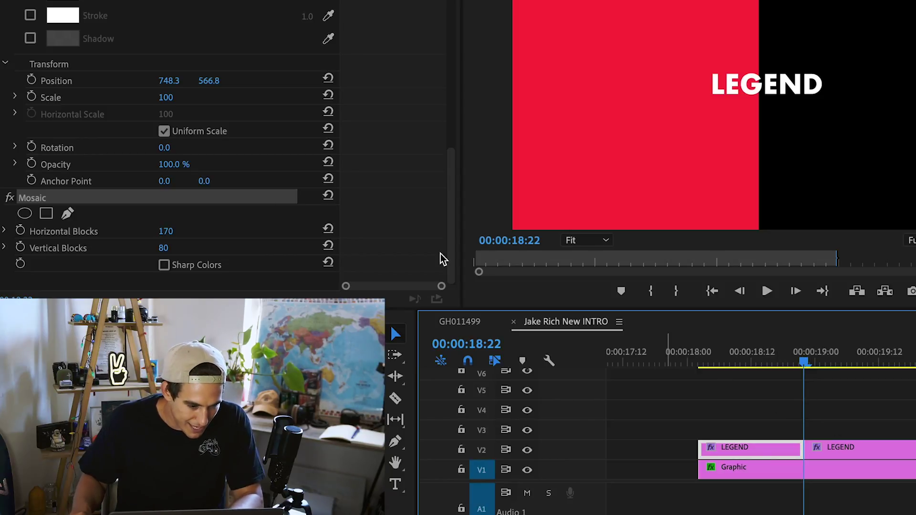
pyautogui.click(21, 231)
pyautogui.click(20, 247)
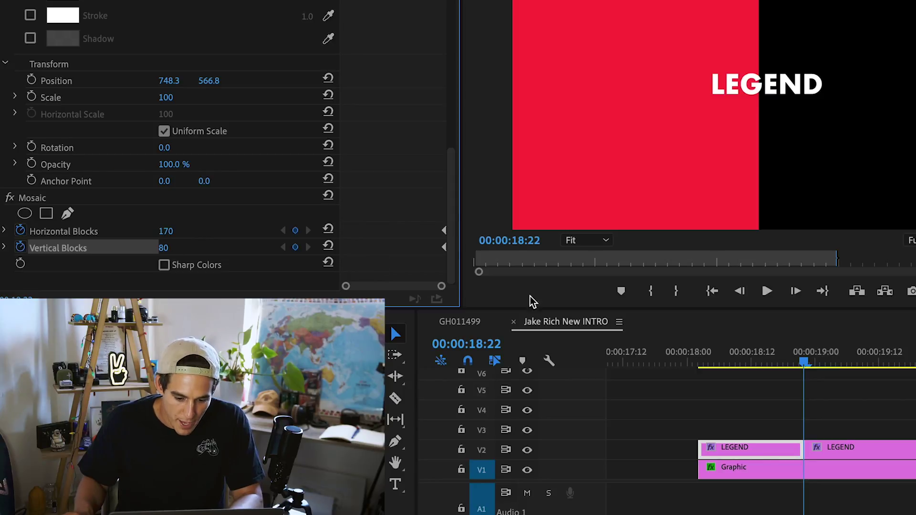
# At 18:02 lower the blocks to 87 by 30, then replay the depixelating title
pyautogui.moveTo(804, 362); pyautogui.dragTo(698, 365)
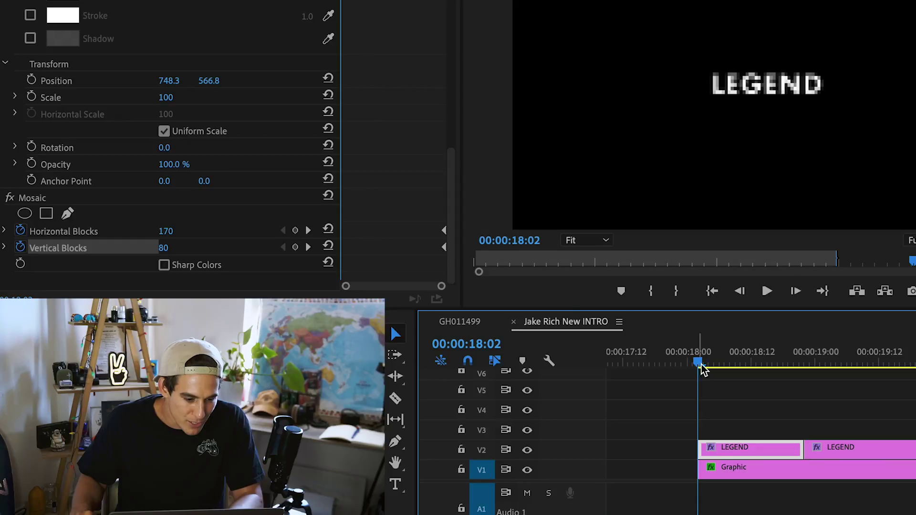
pyautogui.click(164, 232)
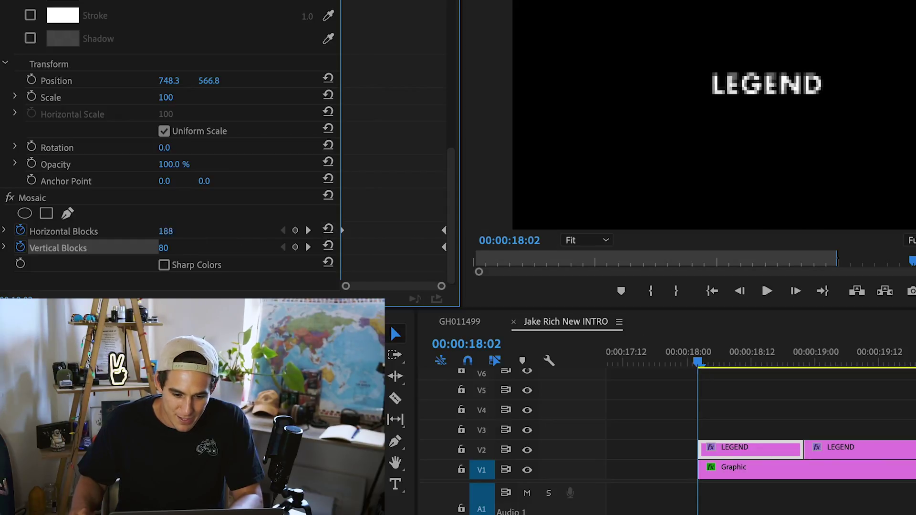
pyautogui.moveTo(164, 232); pyautogui.dragTo(183, 247)
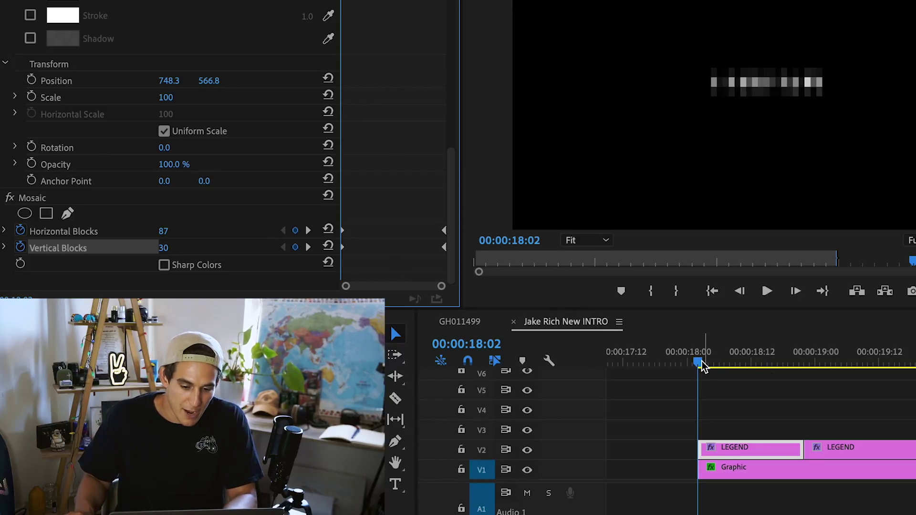
pyautogui.moveTo(701, 365); pyautogui.dragTo(800, 375)
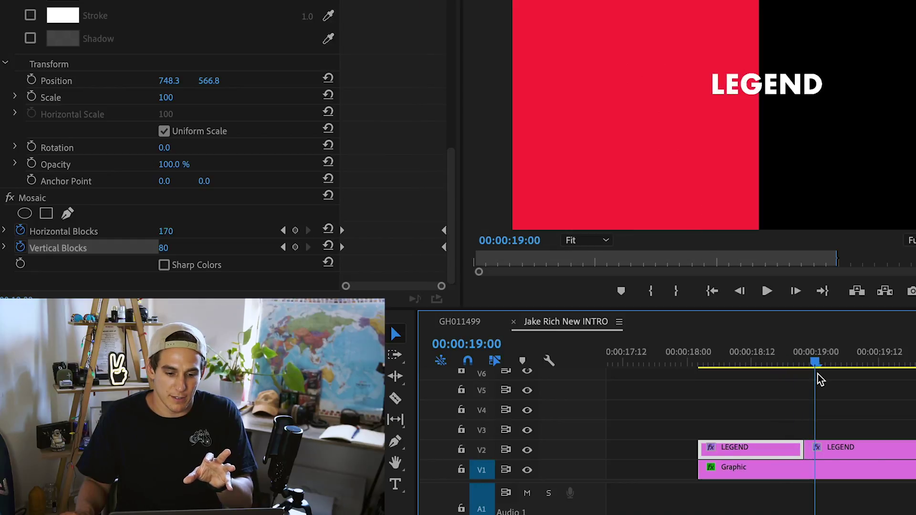
pyautogui.click(689, 382)
pyautogui.press('space')
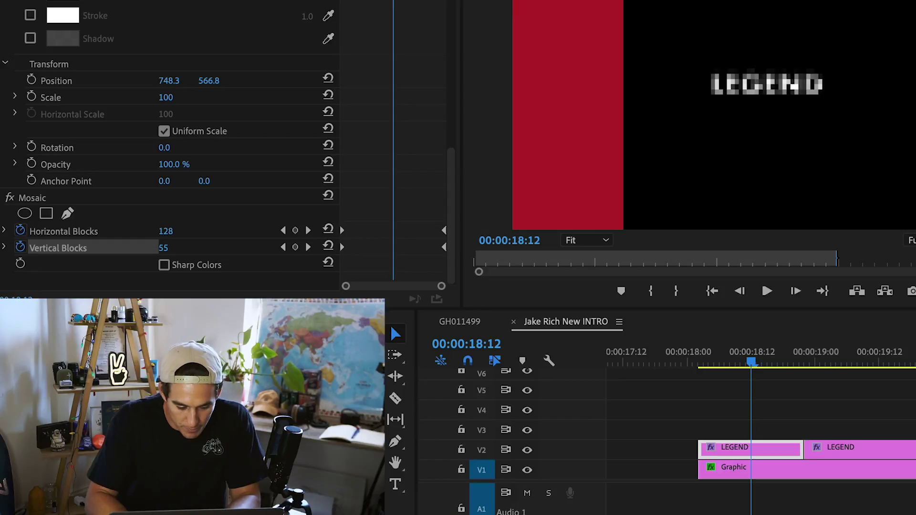
# Pick Vertical Flip from the Effects search results for the LEGEND clip
pyautogui.click(52, 508)
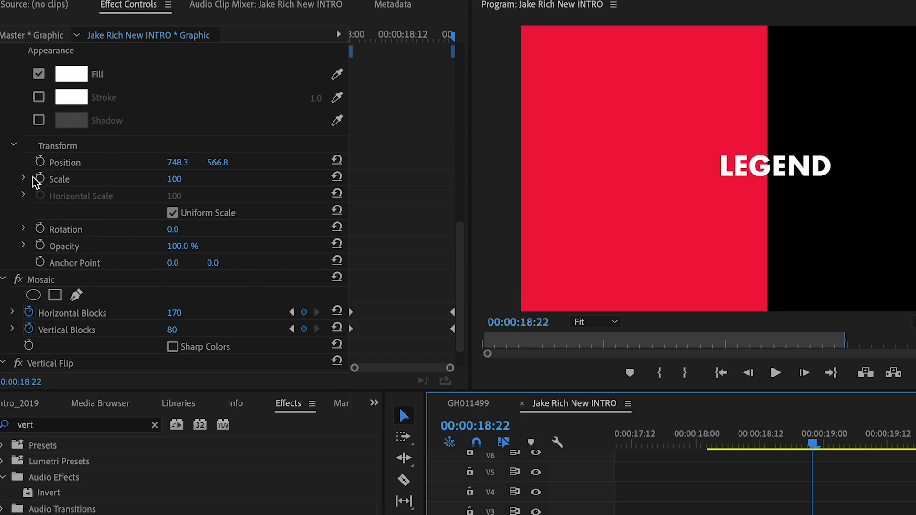
# Keyframe the title's Scale at 100 at 18:22 and 25 at 18:02
pyautogui.click(40, 179)
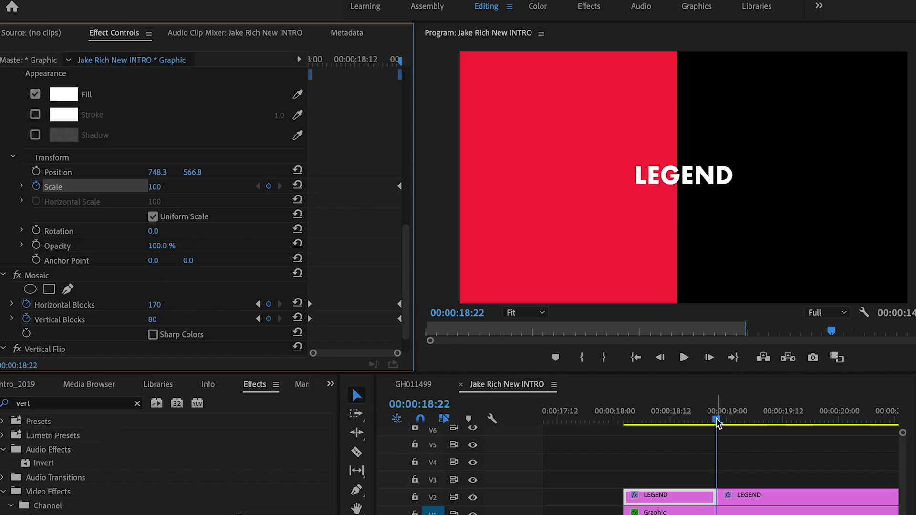
pyautogui.moveTo(809, 449); pyautogui.dragTo(744, 453)
pyautogui.moveTo(656, 432); pyautogui.dragTo(625, 438)
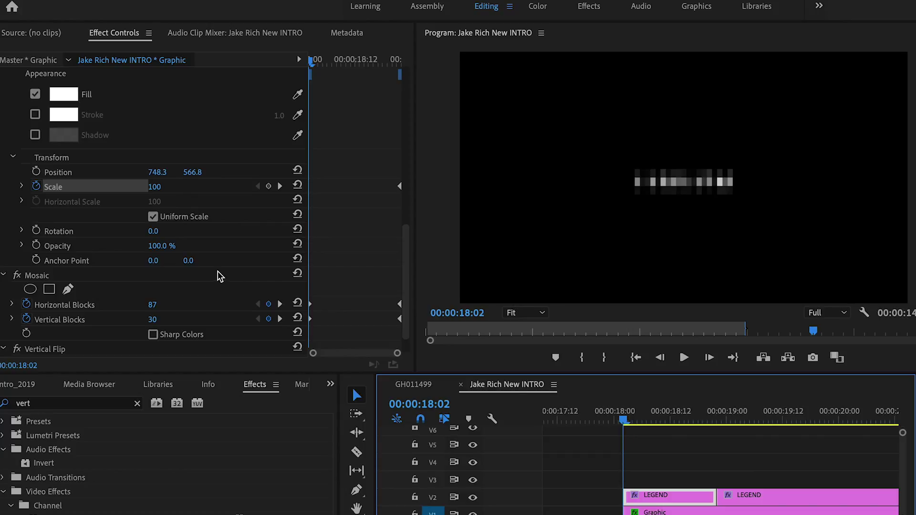
pyautogui.click(155, 187)
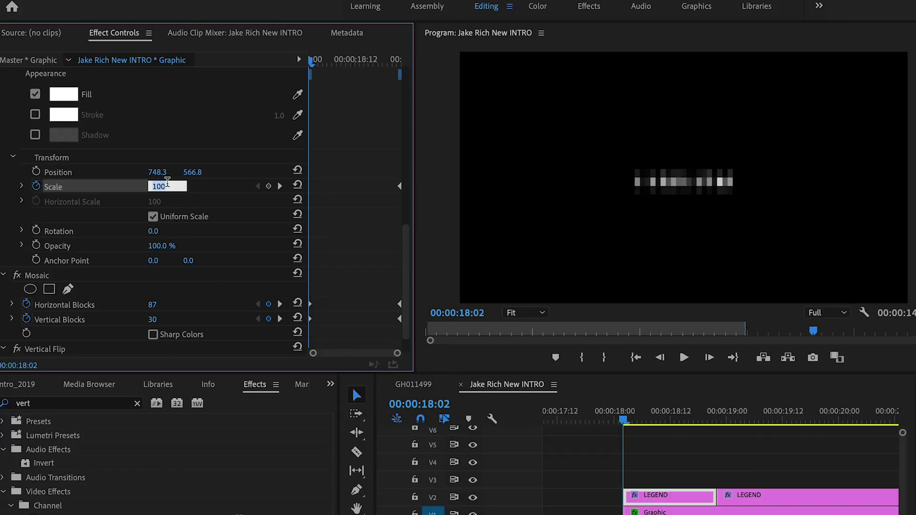
pyautogui.write('25')
pyautogui.press('Return')
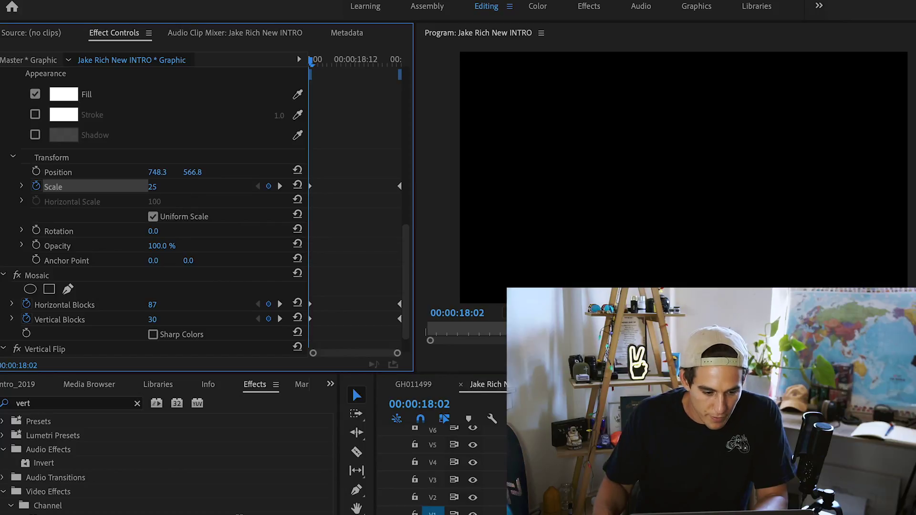
# Play and step frame by frame to check the title scaling up over the red wipe
pyautogui.press('space')
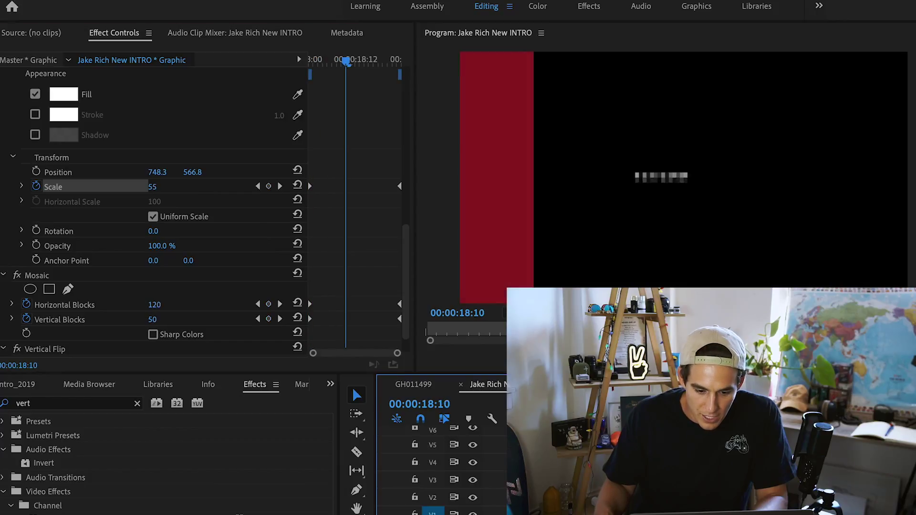
pyautogui.moveTo(644, 422); pyautogui.dragTo(641, 443)
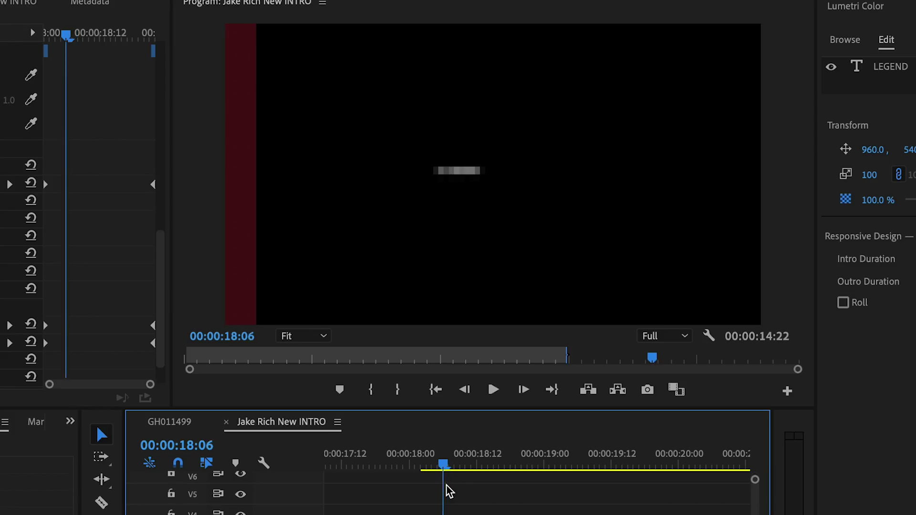
pyautogui.press('Left')
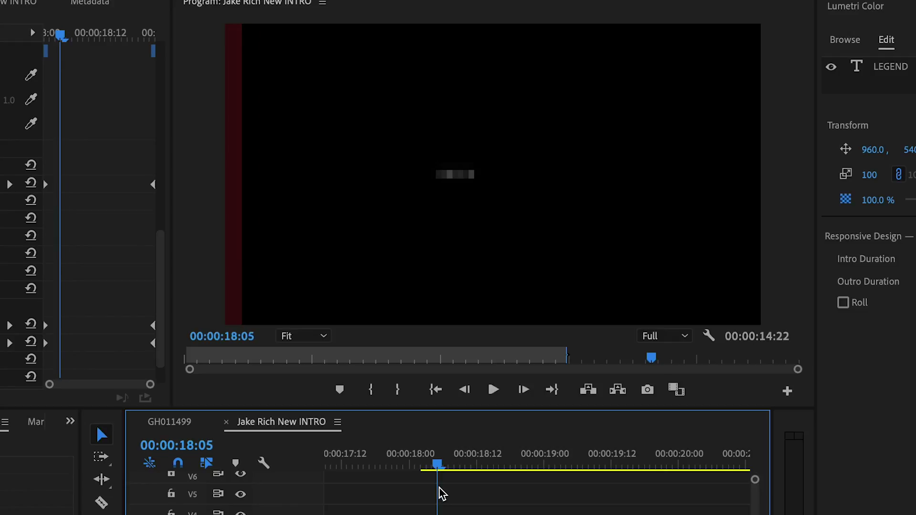
pyautogui.moveTo(439, 494); pyautogui.dragTo(416, 514)
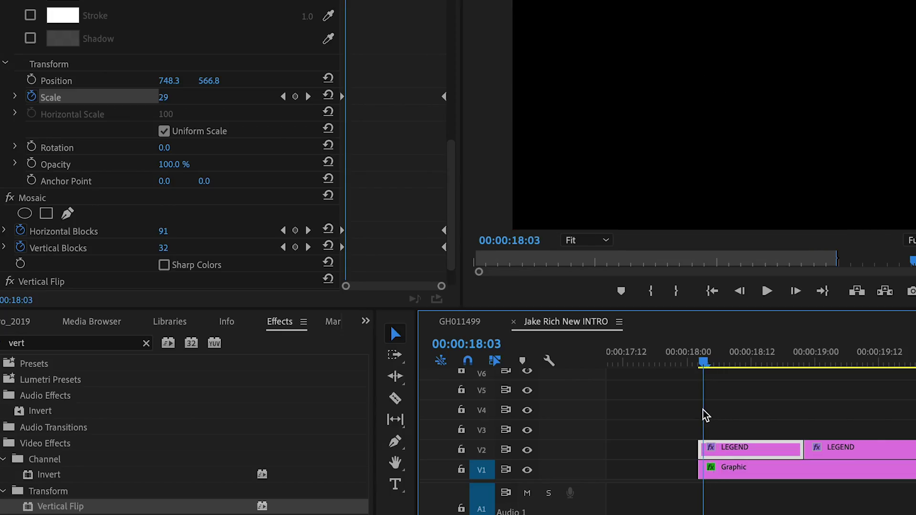
# Keyframe Position at 18:22, then set the 18:02 position to 960, 540
pyautogui.press('Left')
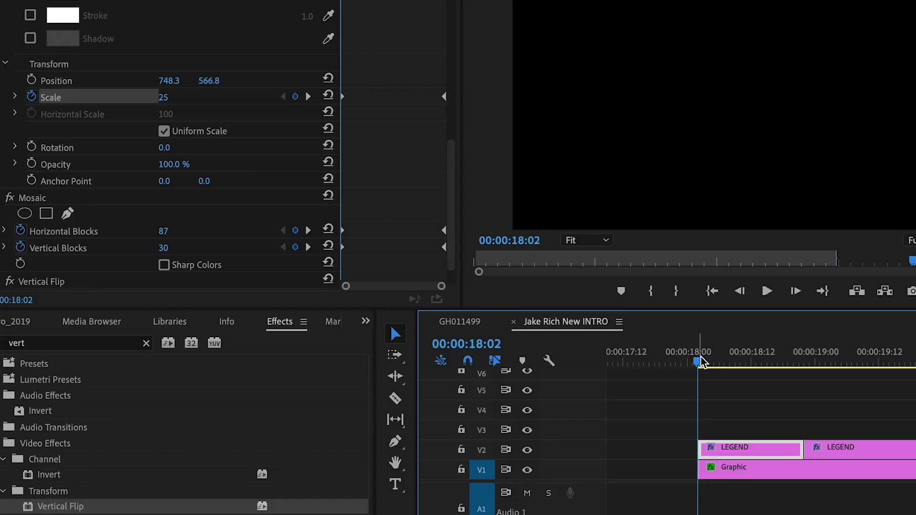
pyautogui.moveTo(700, 363); pyautogui.dragTo(806, 369)
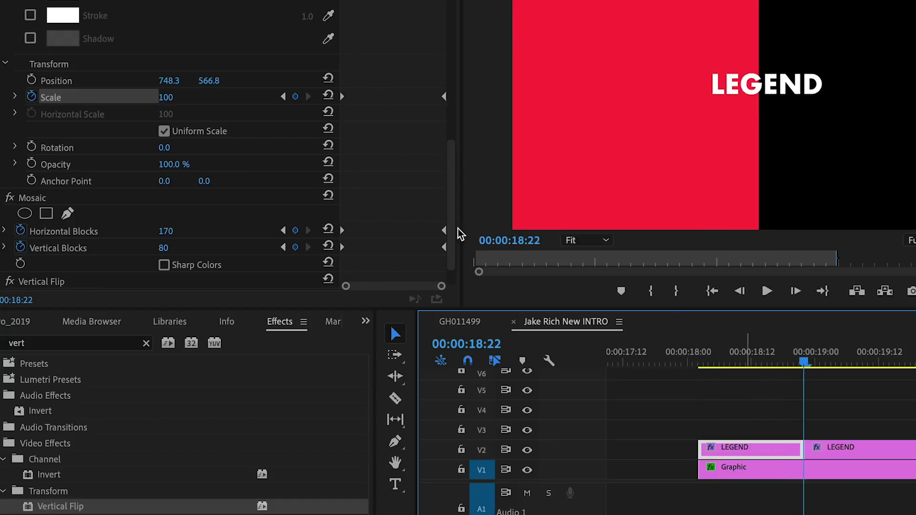
pyautogui.click(32, 80)
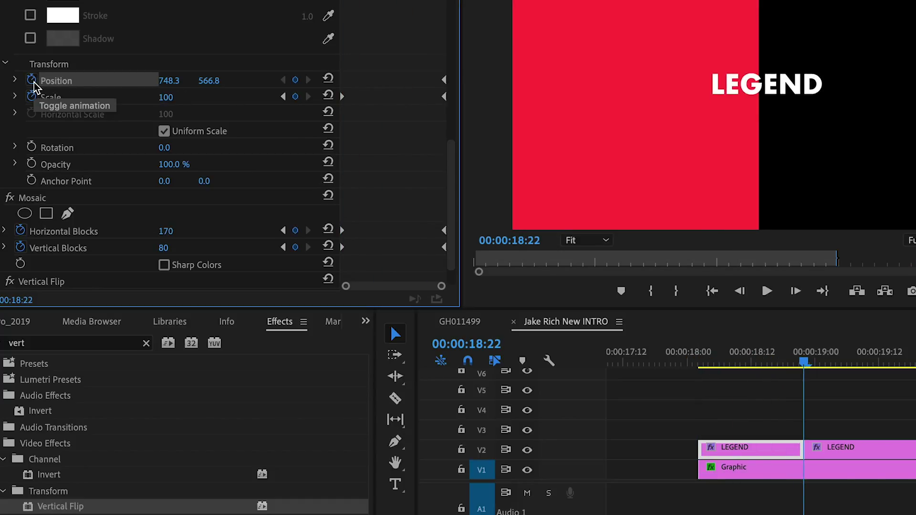
pyautogui.moveTo(807, 367); pyautogui.dragTo(703, 373)
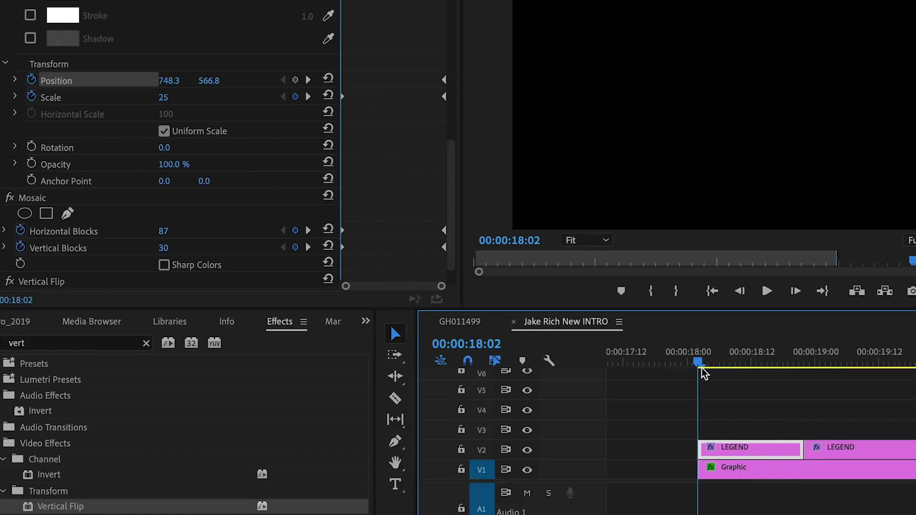
pyautogui.moveTo(171, 82); pyautogui.dragTo(176, 82)
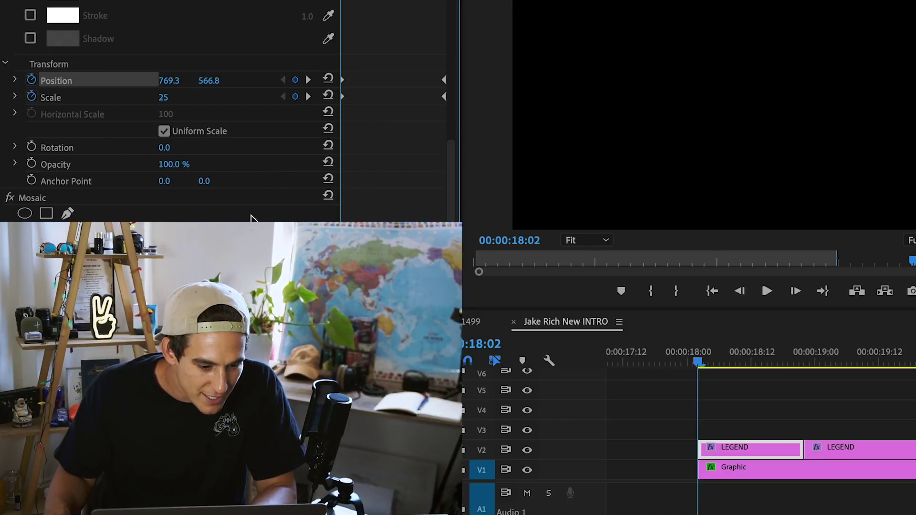
pyautogui.click(167, 82)
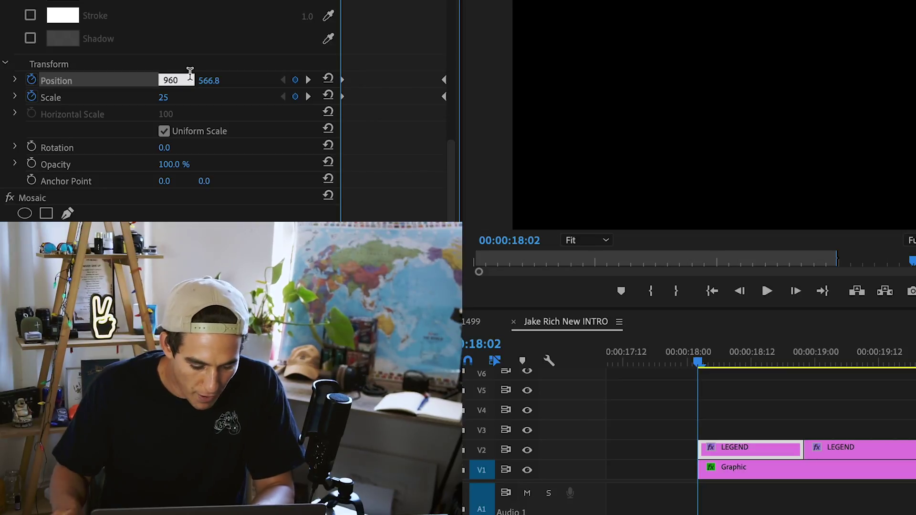
pyautogui.write('960')
pyautogui.press('Return')
pyautogui.write('540')
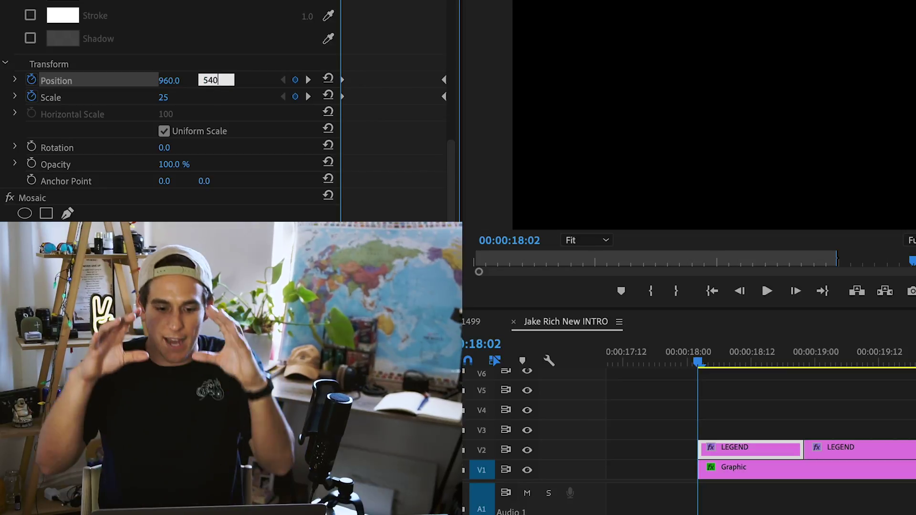
pyautogui.press('Return')
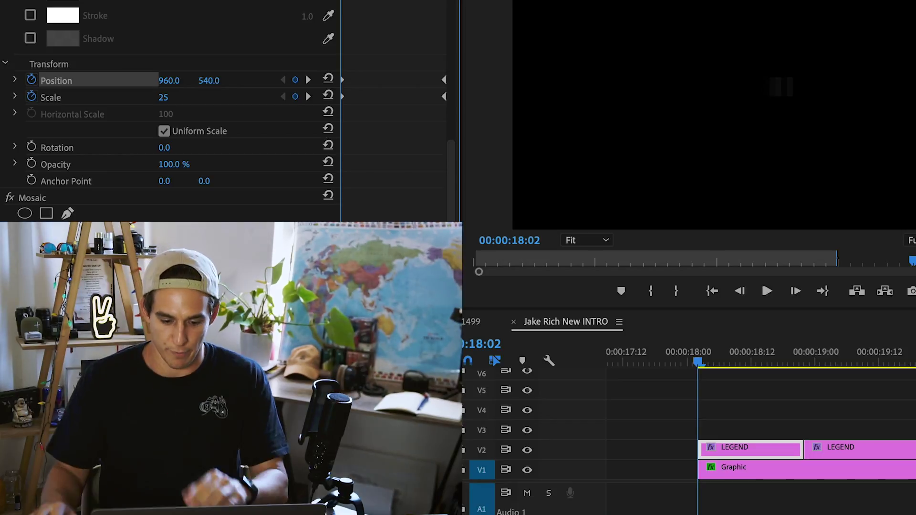
pyautogui.press('space')
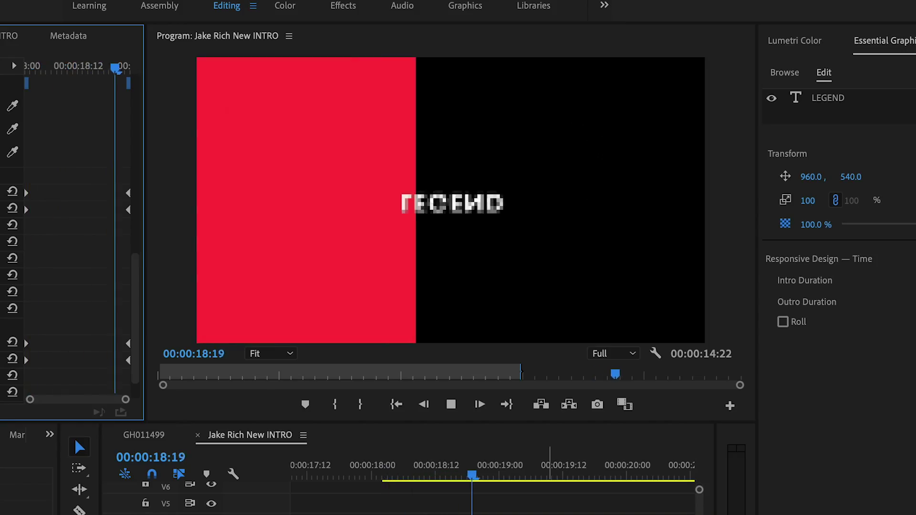